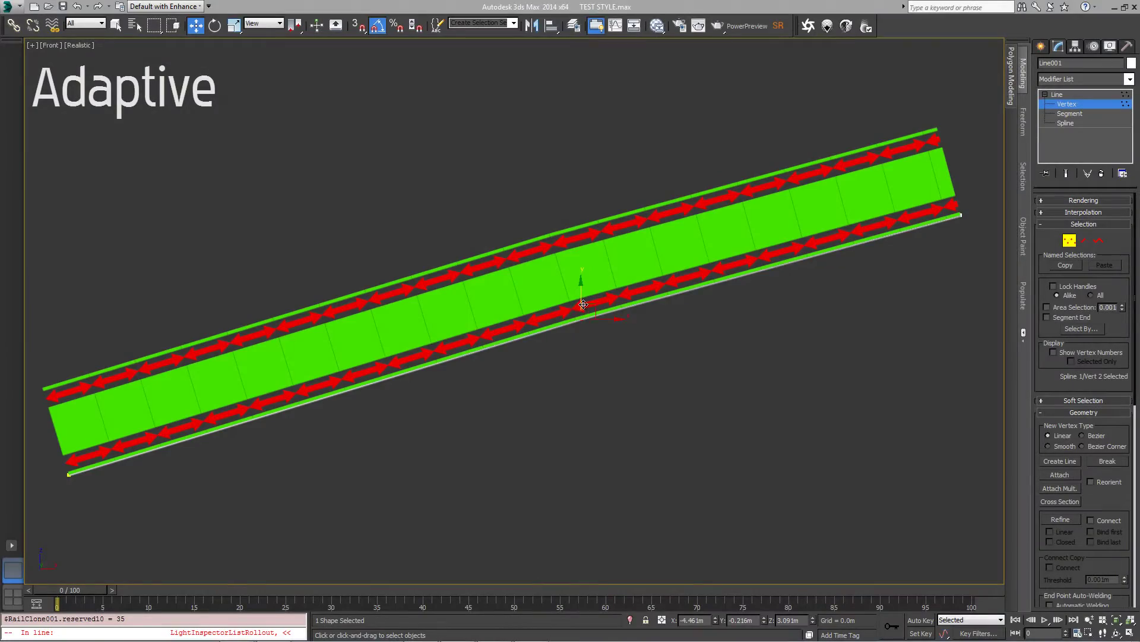
- Move the path's middle vertex above and below its original position to compare how the deformation modes follow the curve
left_click_drag(583, 304, 511, 289)
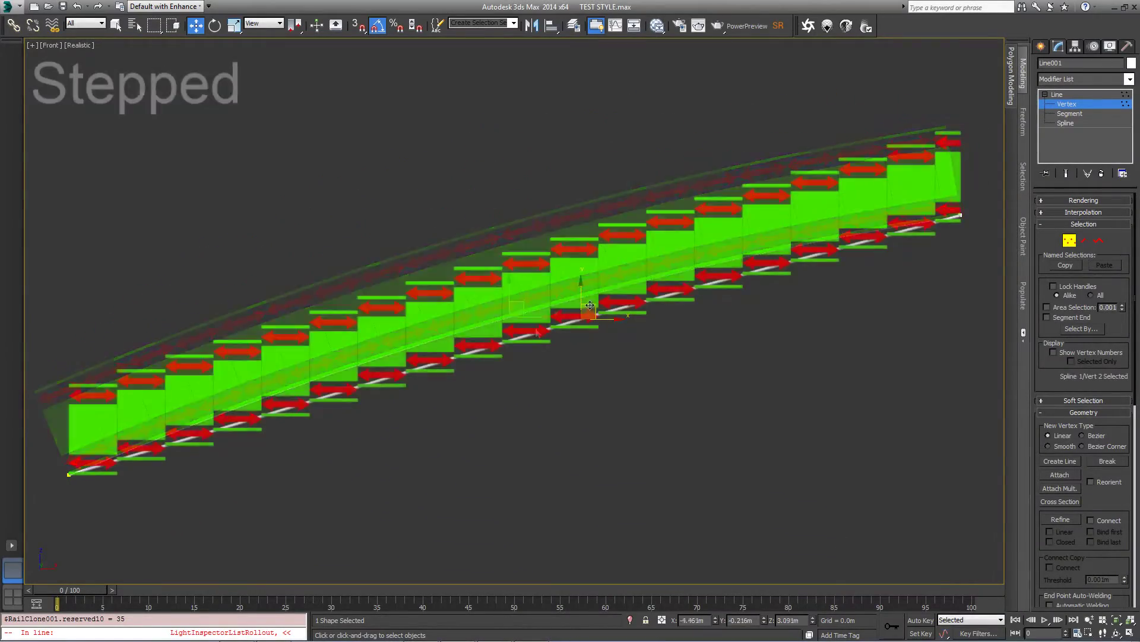
left_click_drag(580, 301, 558, 457)
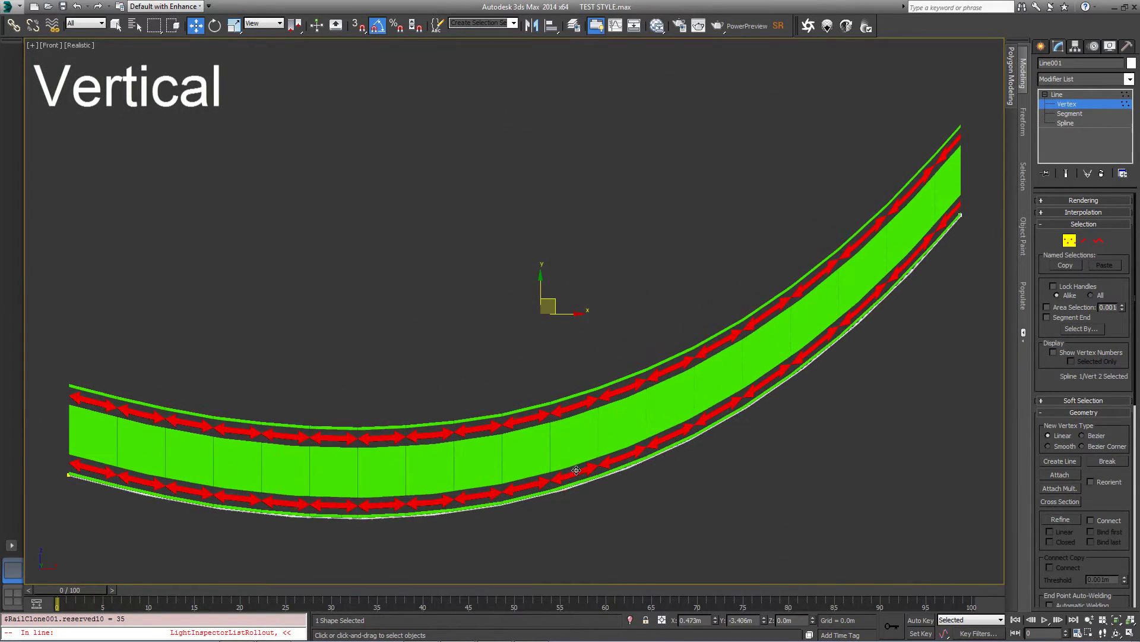
left_click(575, 454)
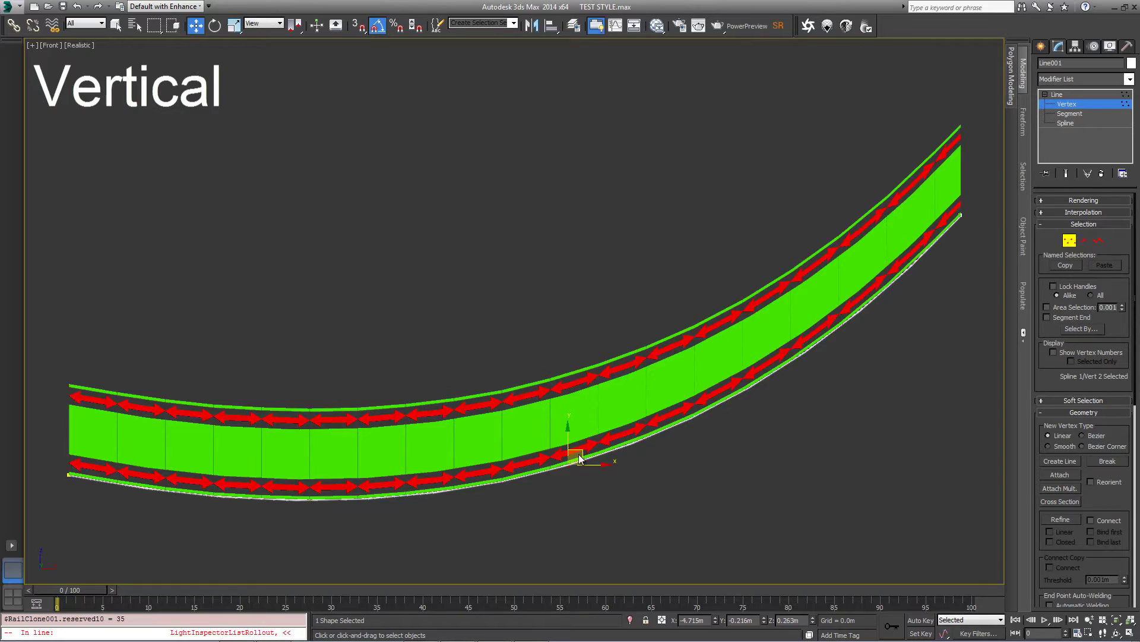
left_click_drag(578, 453, 590, 308)
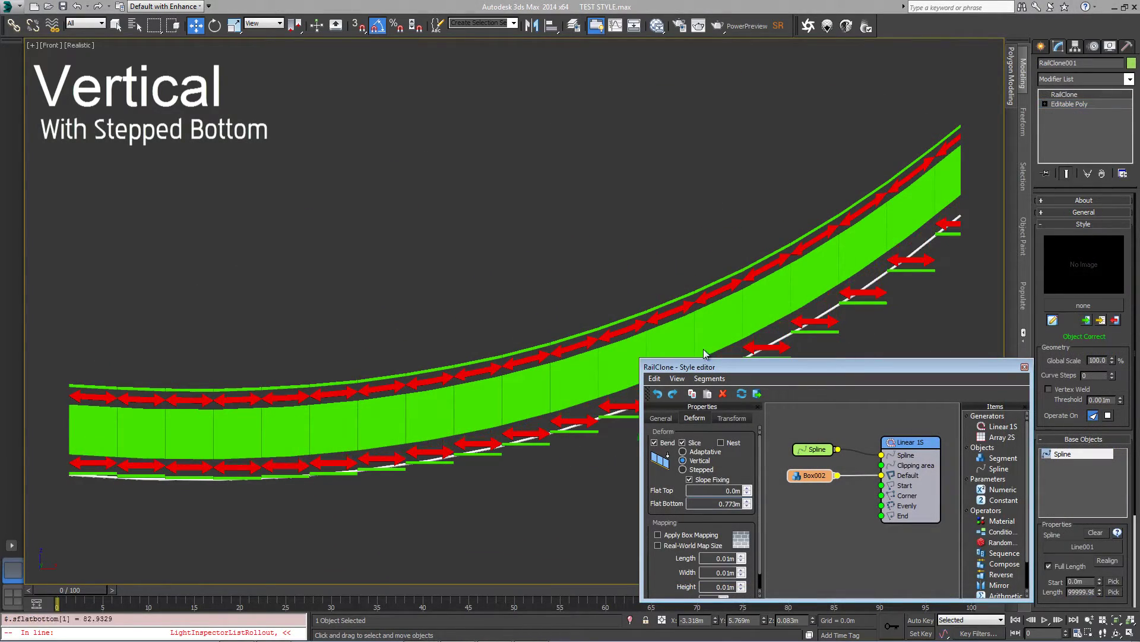
- Raise the box segment's Flat Top value in Vertical deform mode and reshape the path to test the stepped top
left_click_drag(702, 342, 695, 259)
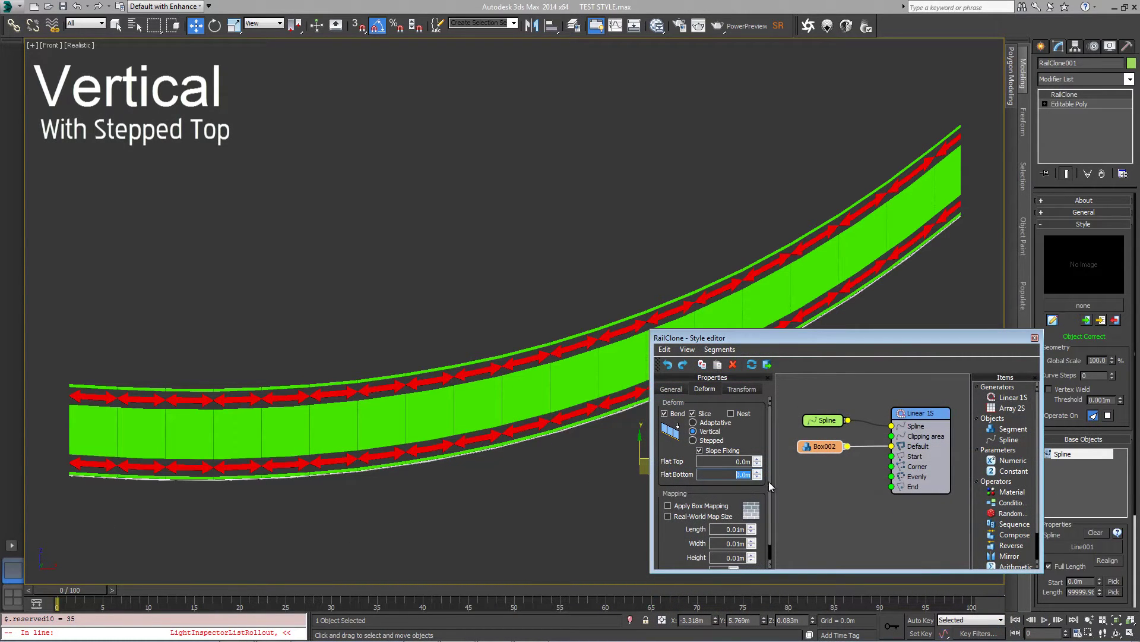
left_click(757, 459)
left_click_drag(758, 462, 758, 454)
left_click_drag(747, 328, 745, 434)
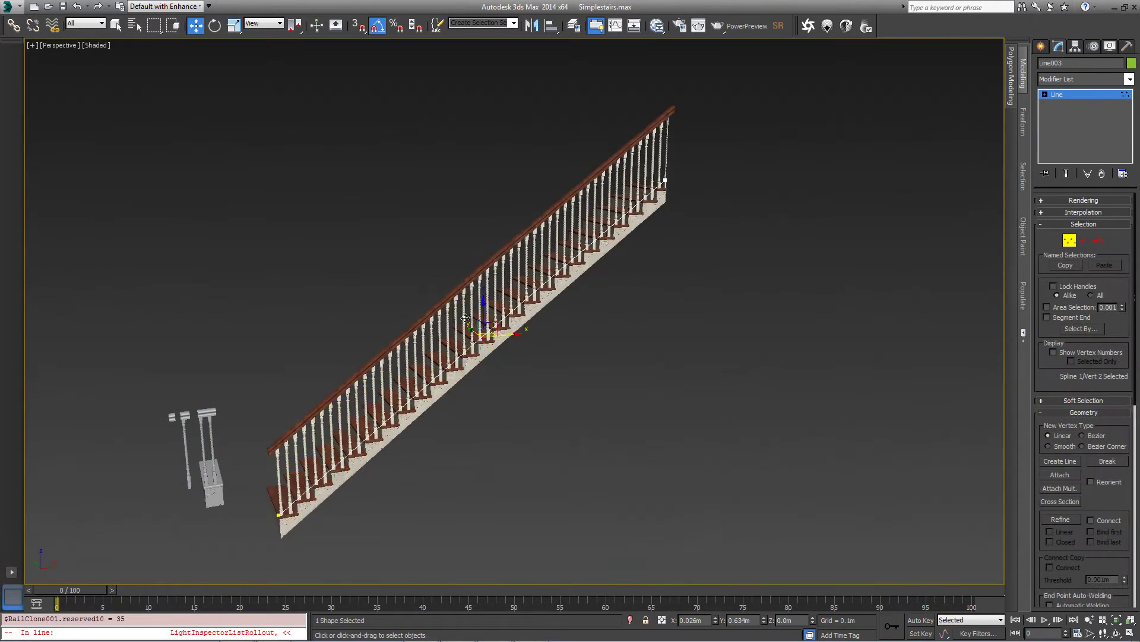
- Move the stair path's middle vertex, convert it to Smooth, and reposition it to curve the staircase
left_click_drag(493, 326, 441, 336)
right_click(420, 301)
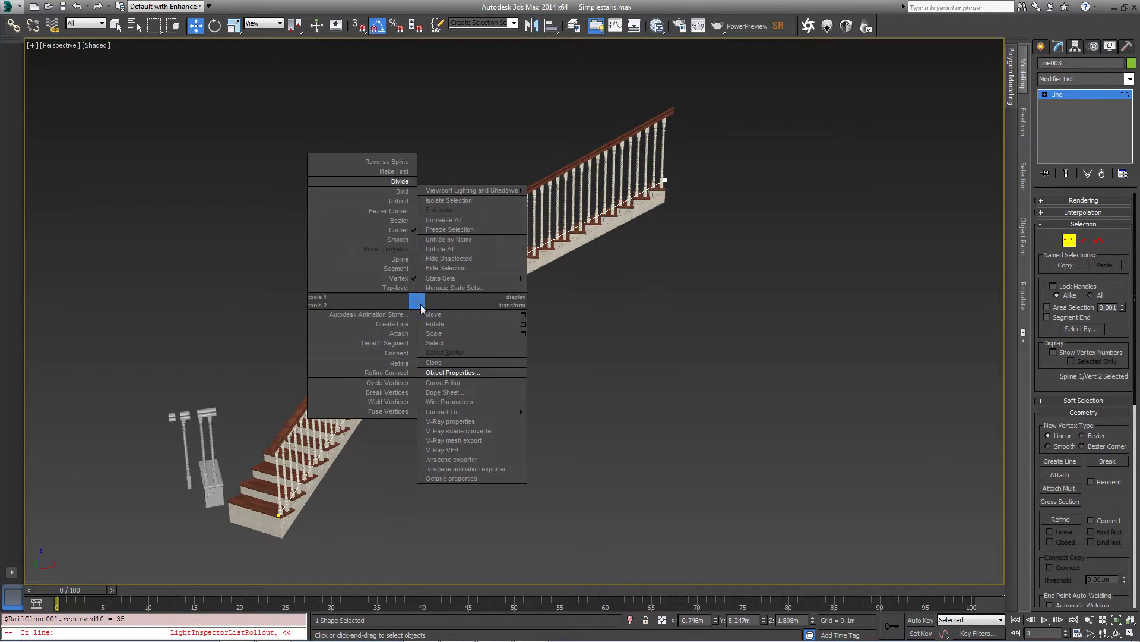
left_click(386, 237)
left_click_drag(426, 308, 434, 331)
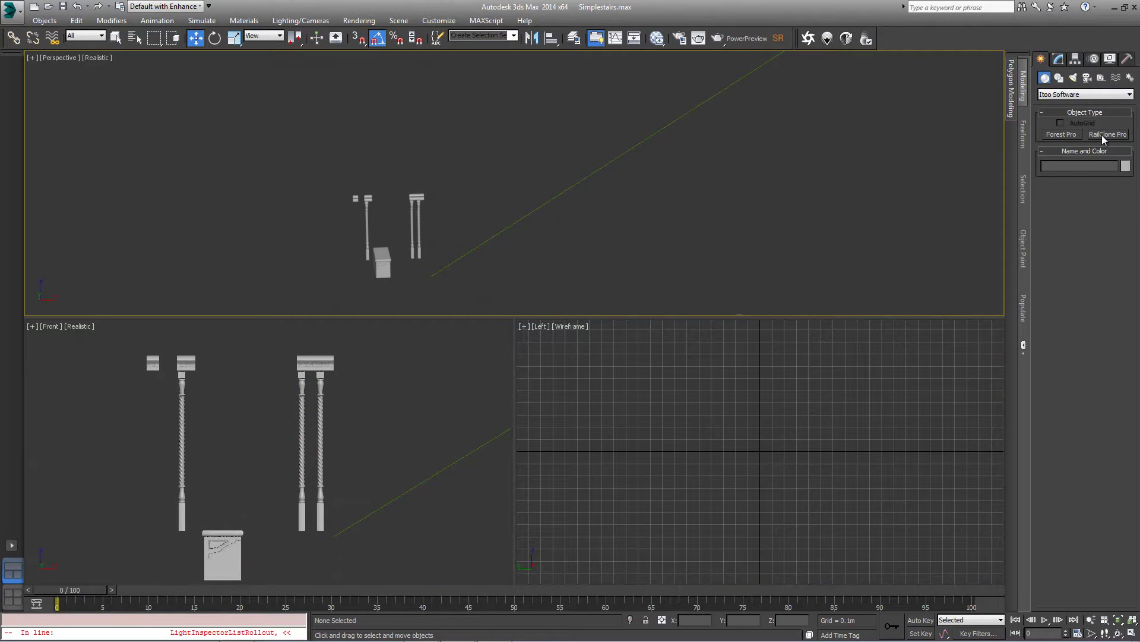
- Create a RailClone Pro object in the perspective view and open its style editor
left_click(1102, 134)
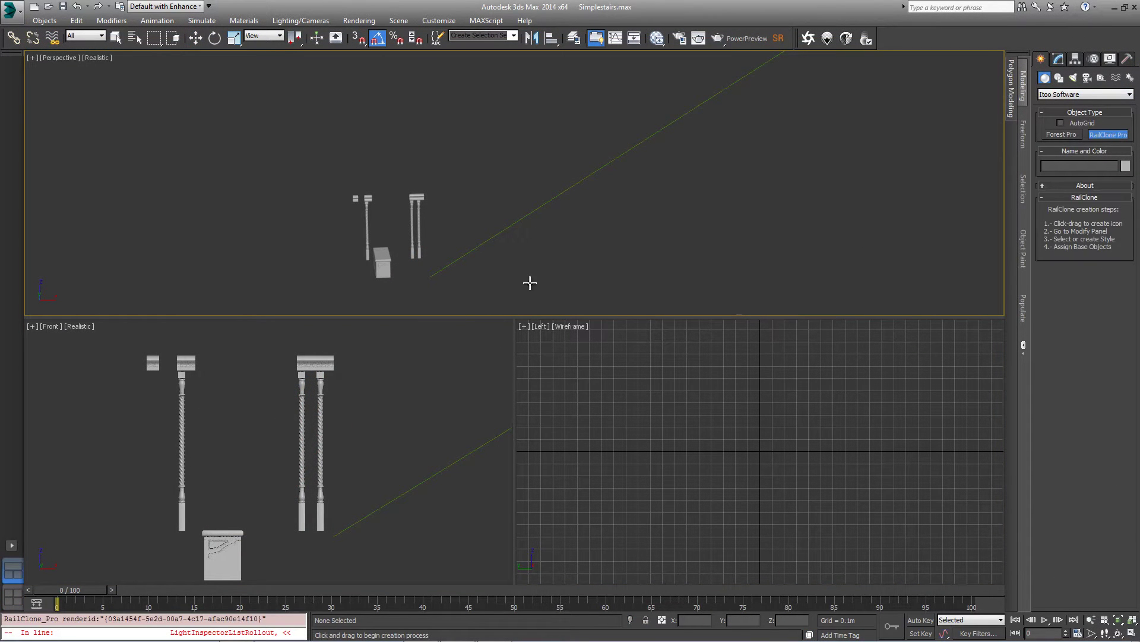
left_click_drag(530, 281, 547, 284)
left_click(1059, 59)
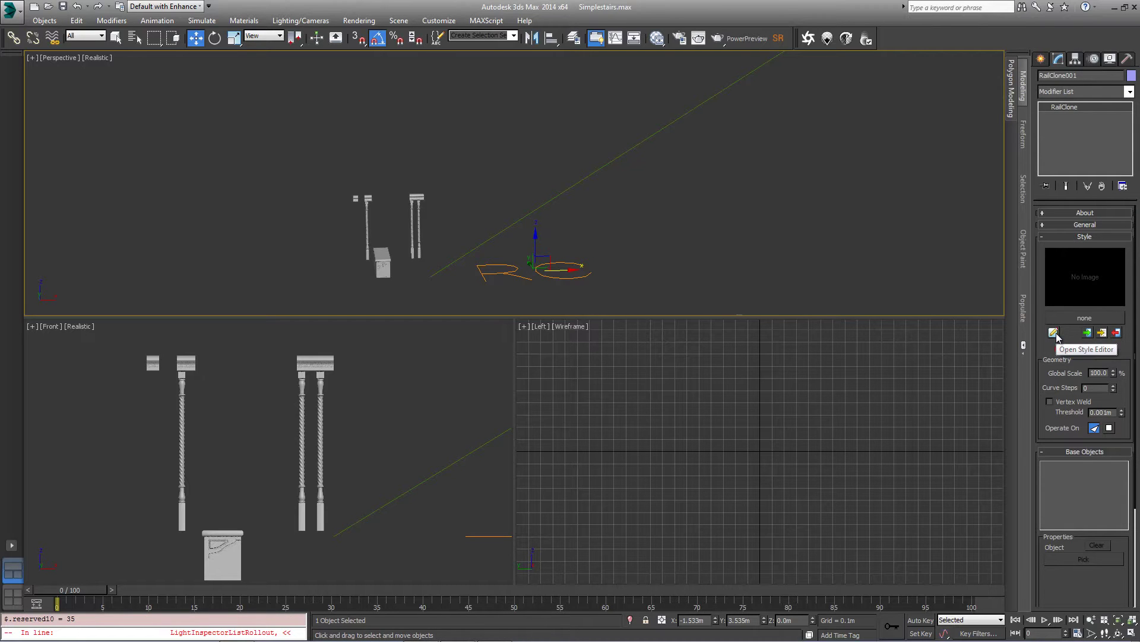
left_click(1055, 334)
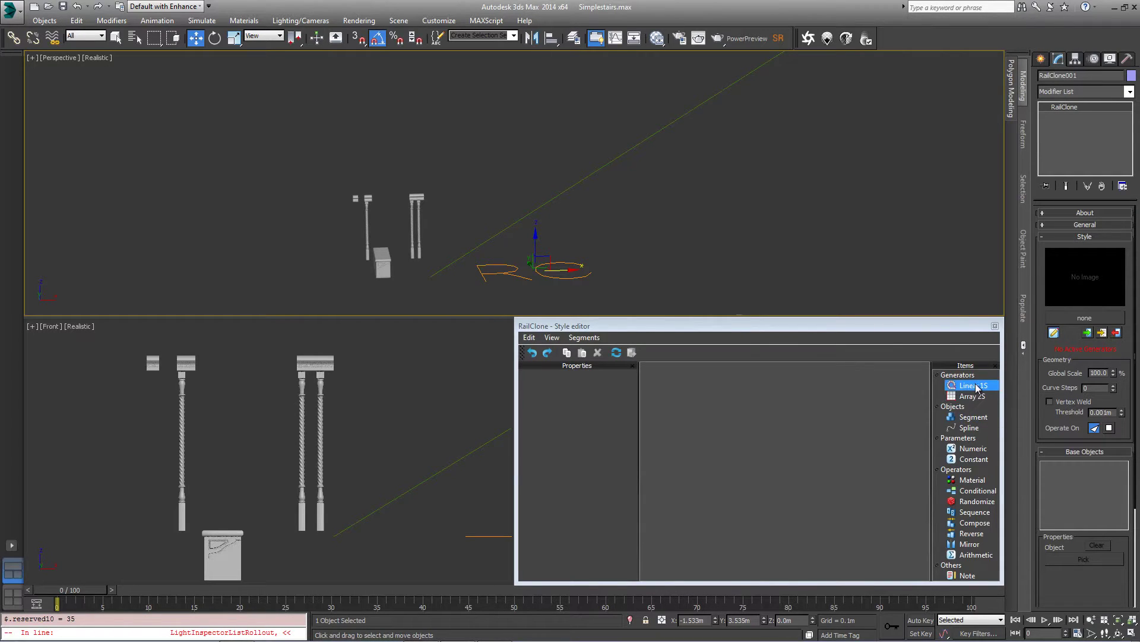
- Add a Linear 1S generator, a Segment node and a Spline node to the style graph
left_click_drag(975, 387, 850, 387)
left_click_drag(995, 423, 744, 434)
left_click_drag(970, 428, 751, 408)
- Assign Spline_Stair_Path to the Spline node and wire it to the generator's Spline input
left_click(589, 400)
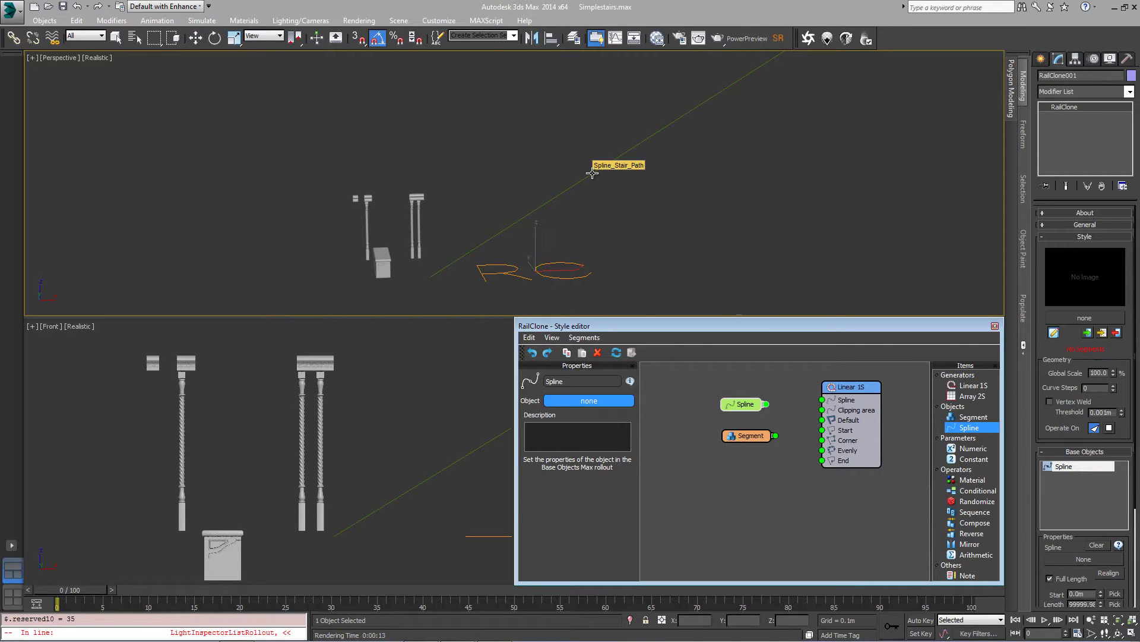
left_click(592, 173)
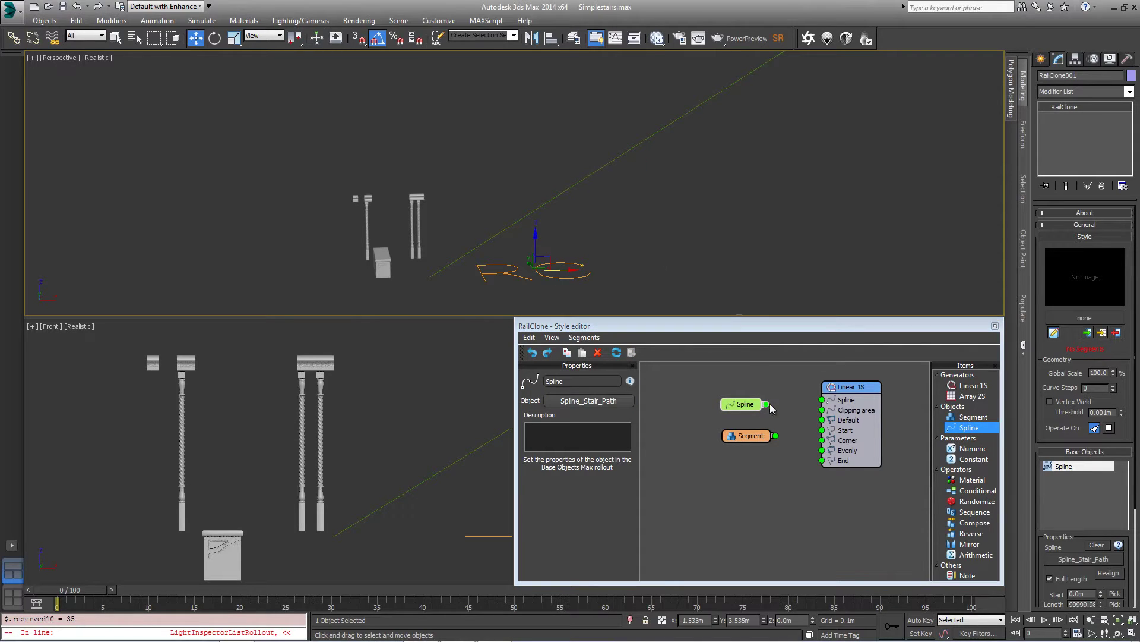
left_click_drag(767, 404, 822, 400)
- Assign the Tread object to the Segment node and wire it to the generator's Default input
left_click(735, 439)
left_click_drag(736, 442, 728, 438)
left_click(589, 416)
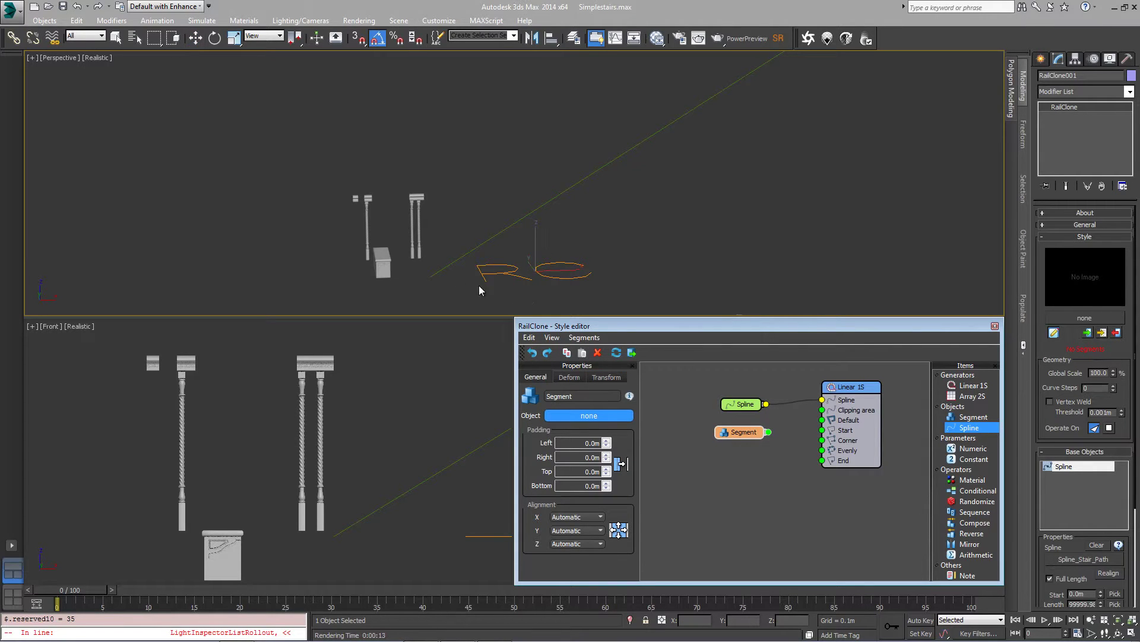
left_click(387, 265)
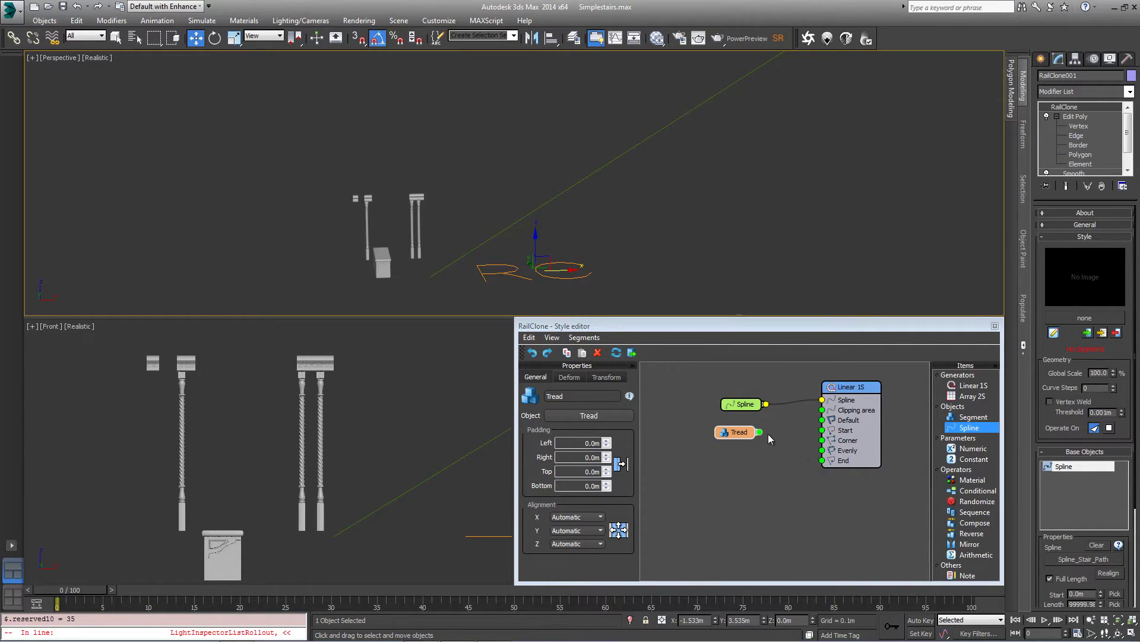
left_click_drag(761, 432, 822, 420)
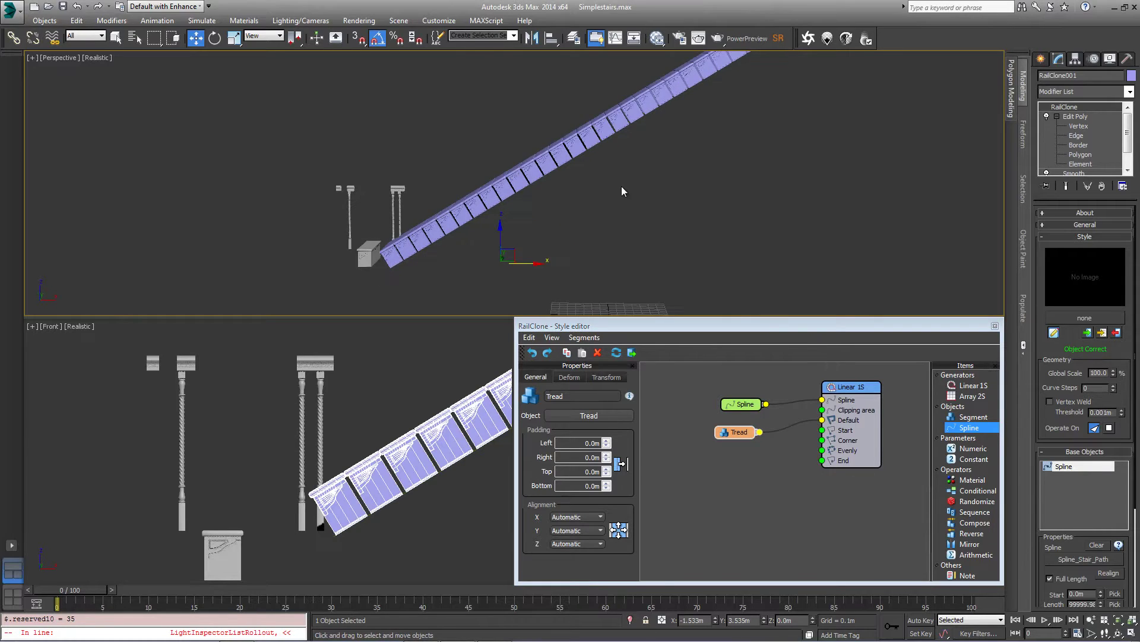
- Set the Tread segment's left and right padding to -0.013 m so that neighbouring treads overlap
scroll(622, 203, "up", 3)
scroll(622, 203, "up", 6)
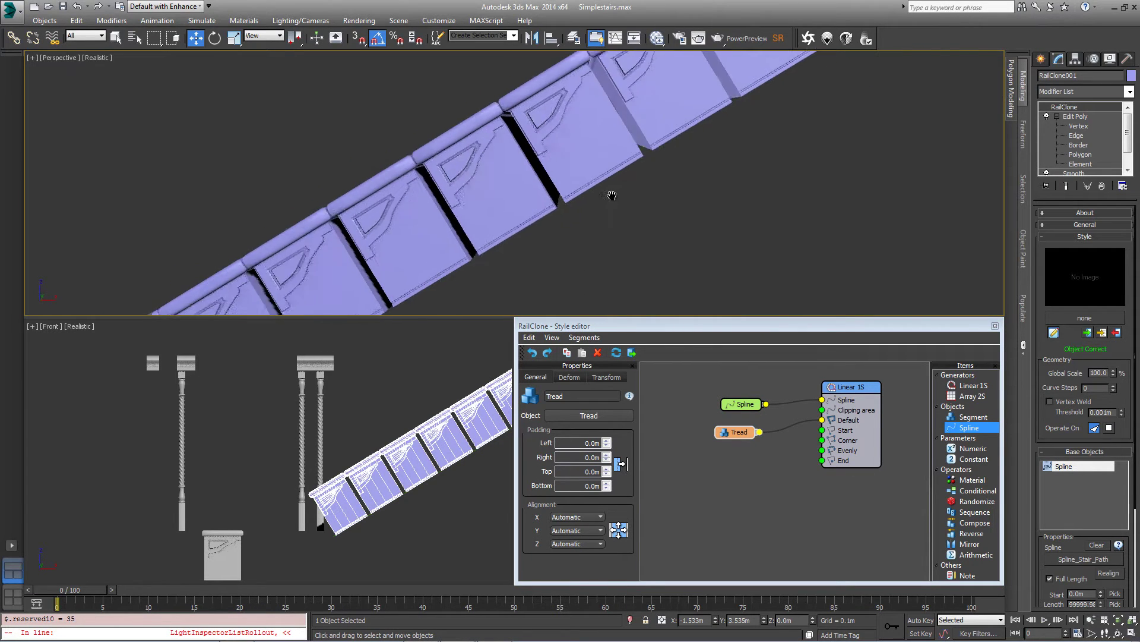
scroll(606, 156, "up", 4)
scroll(603, 151, "down", 3)
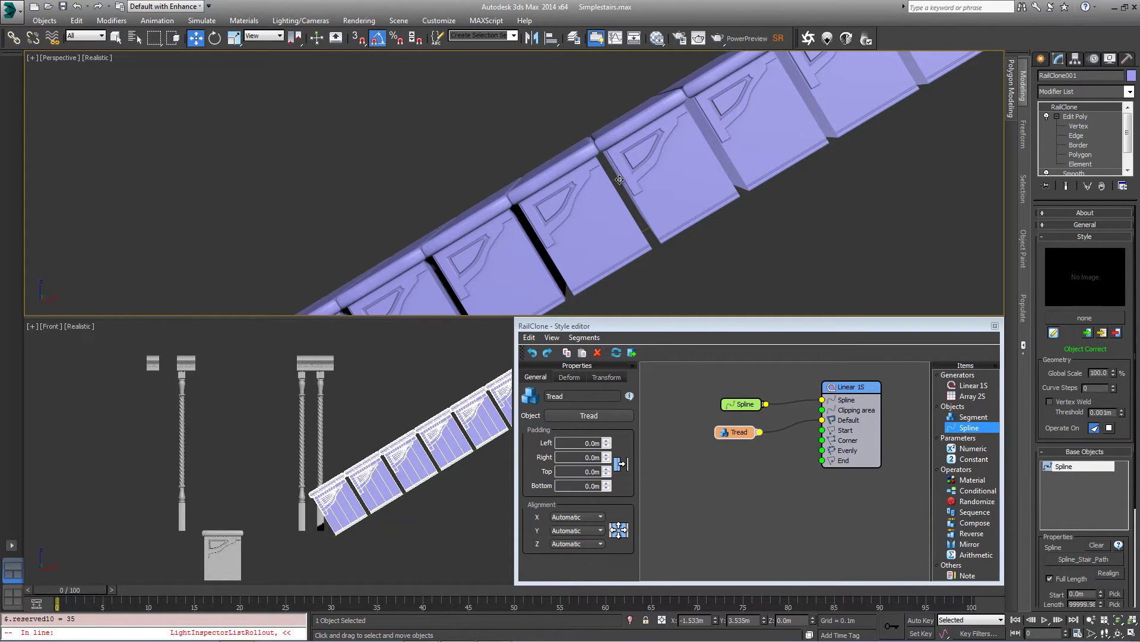
mouse_move(737, 432)
left_mouse_down()
mouse_move(735, 417)
mouse_move(735, 430)
left_mouse_up()
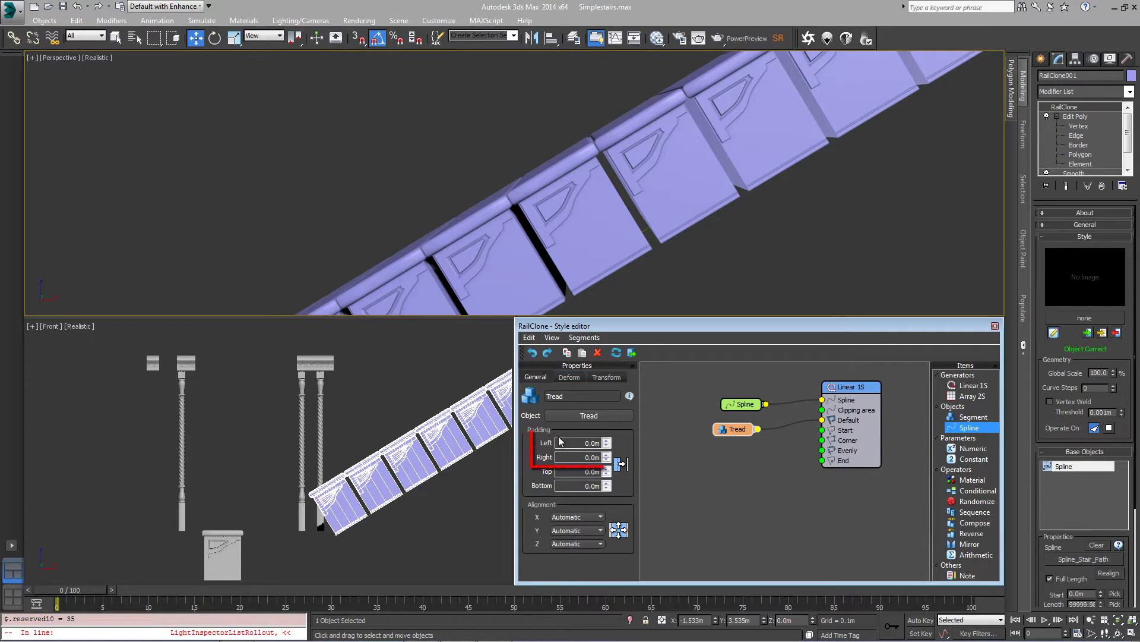
left_click_drag(604, 449, 607, 484)
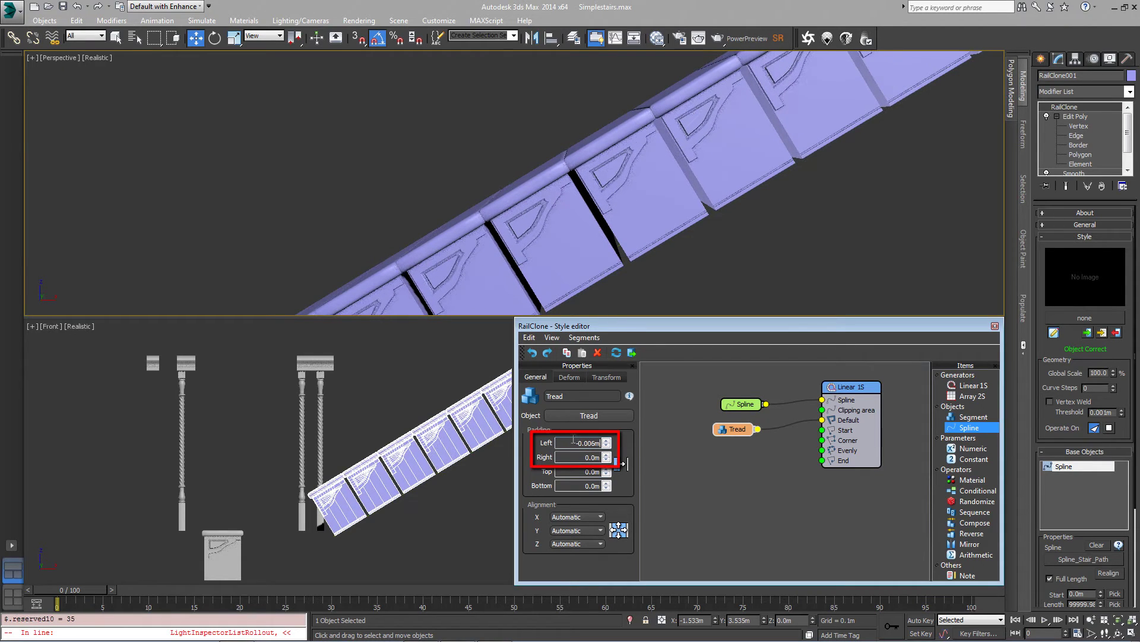
left_click_drag(573, 440, 706, 443)
key("BackSpace")
type("-0.013")
key("Return")
key("Tab")
type("-0.013")
key("Return")
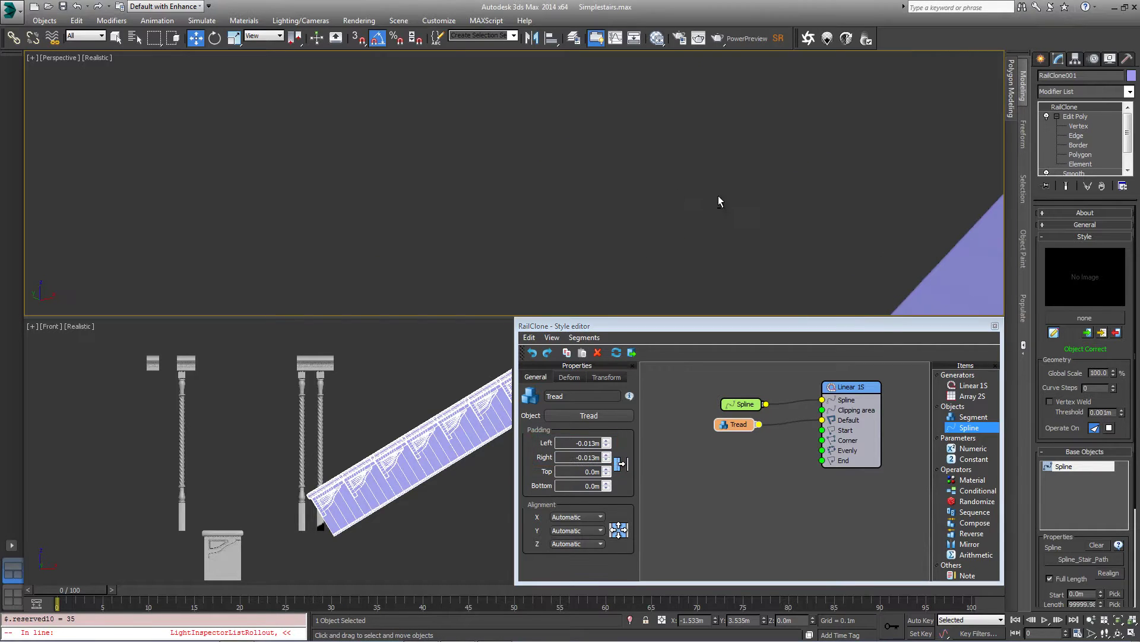
- Check the treads in wireframe and set the Tread segment's Y alignment to Bottom
scroll(616, 168, "down", 5)
mouse_move(726, 189)
middle_mouse_down()
mouse_move(679, 155)
mouse_move(703, 160)
mouse_move(771, 105)
middle_mouse_up()
scroll(726, 190, "up", 1)
key("F3")
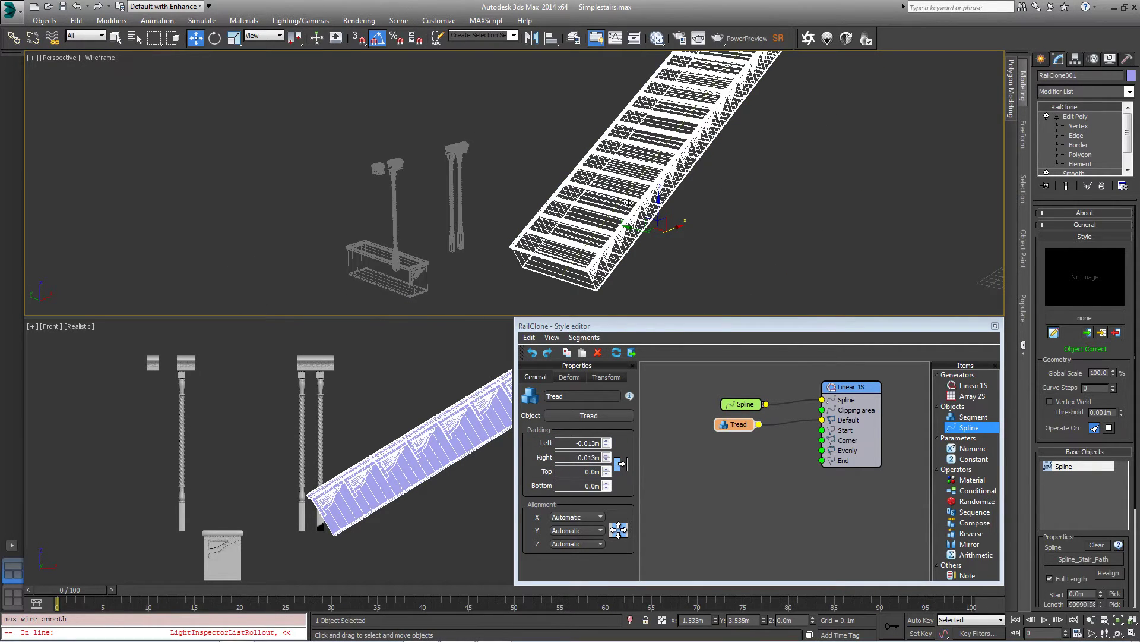
key("F3")
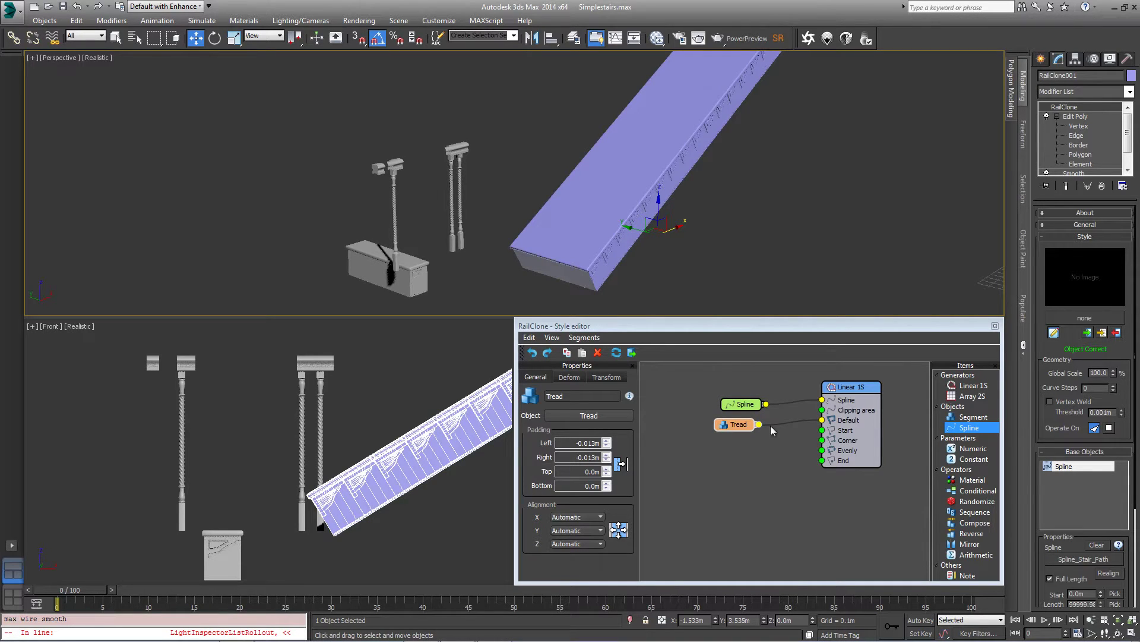
mouse_move(738, 425)
left_mouse_down()
mouse_move(754, 423)
mouse_move(742, 423)
left_mouse_up()
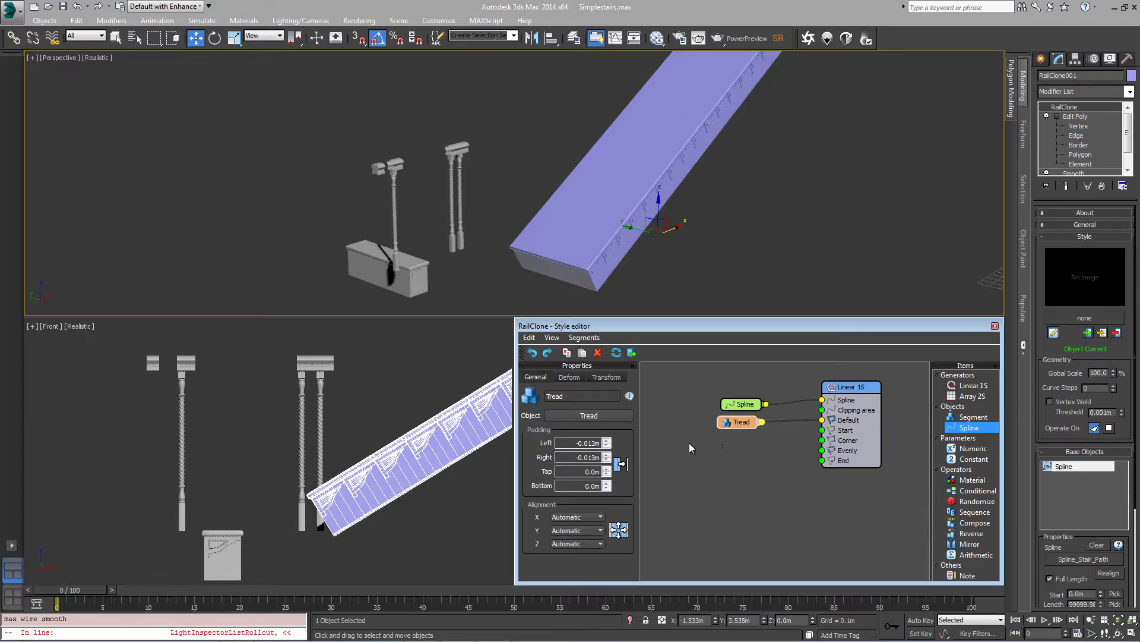
left_click(578, 530)
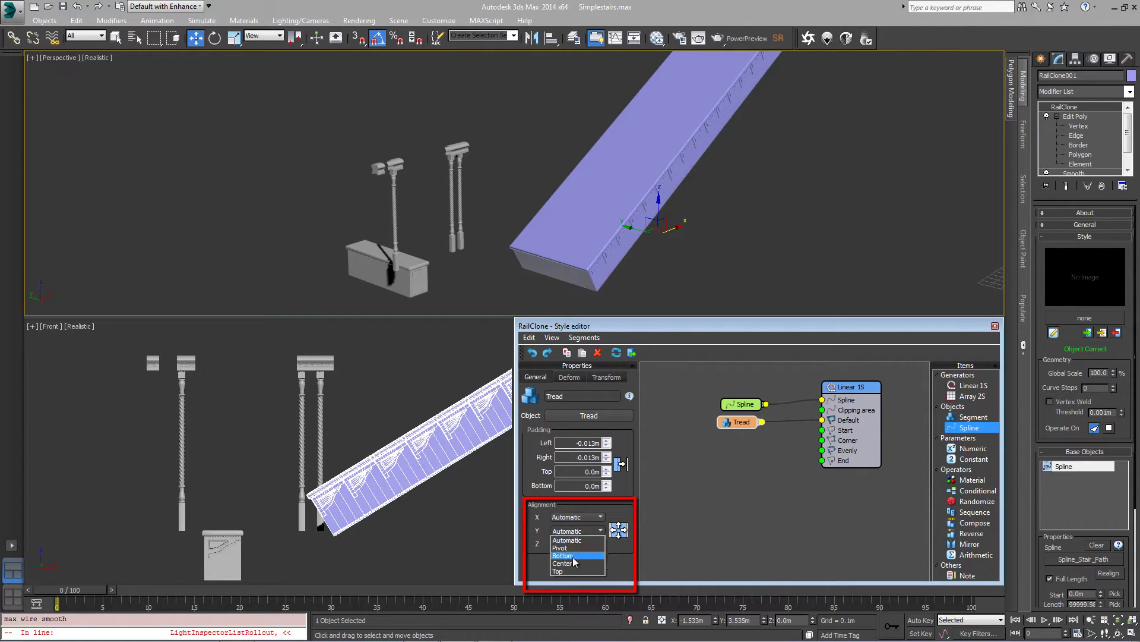
left_click(575, 559)
- Set the Tread segment's Z alignment to Top
scroll(593, 238, "up", 5)
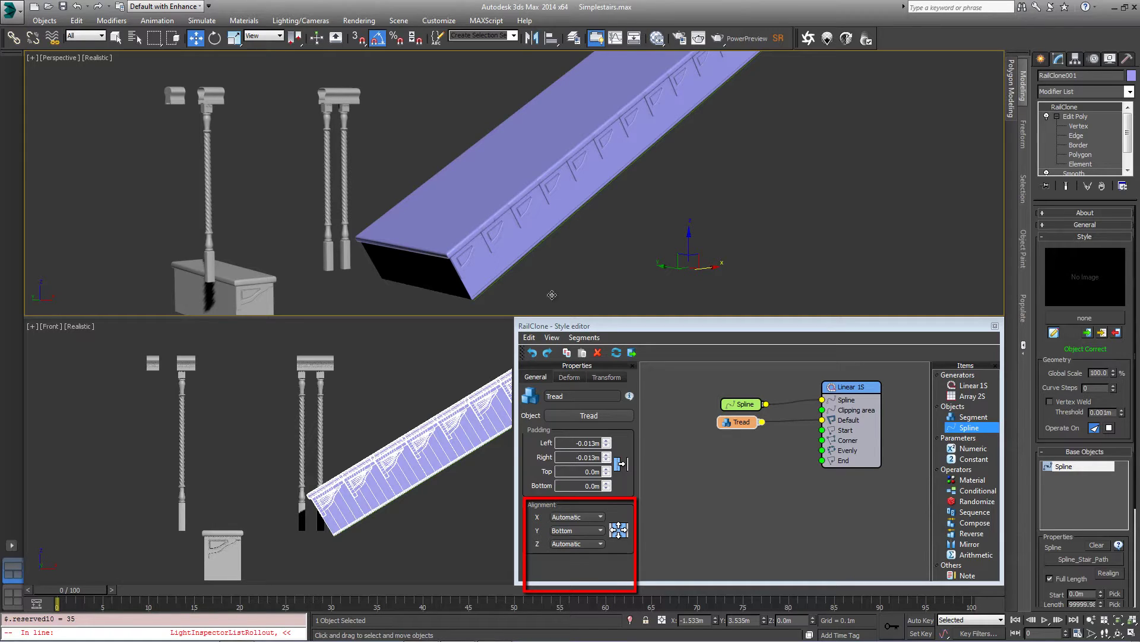
left_click(564, 543)
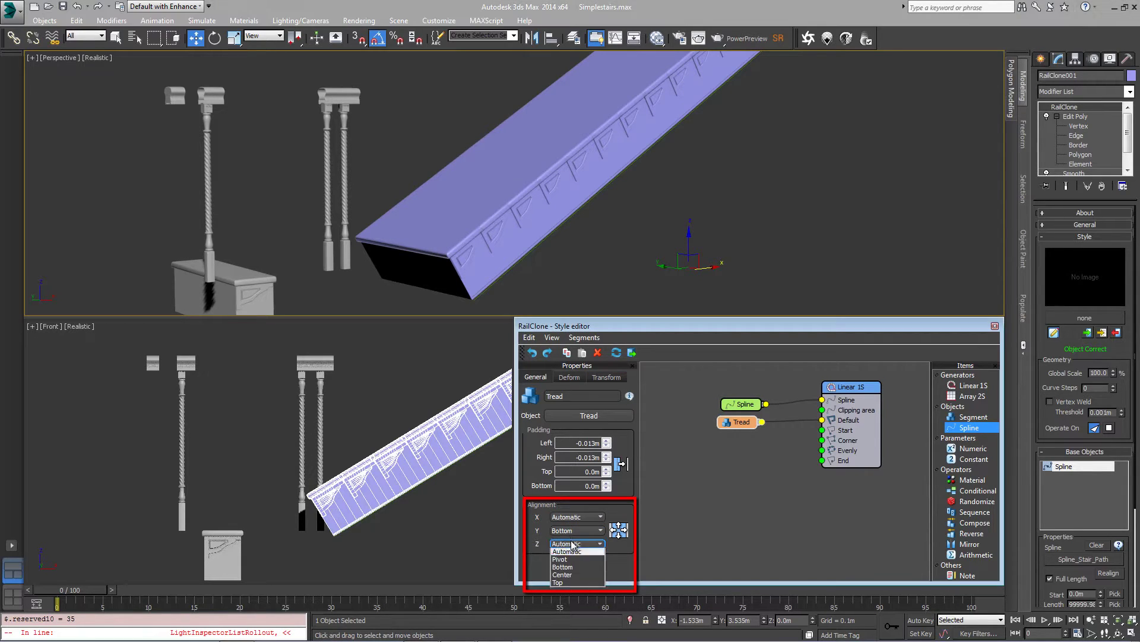
left_click(563, 583)
scroll(541, 252, "down", 3)
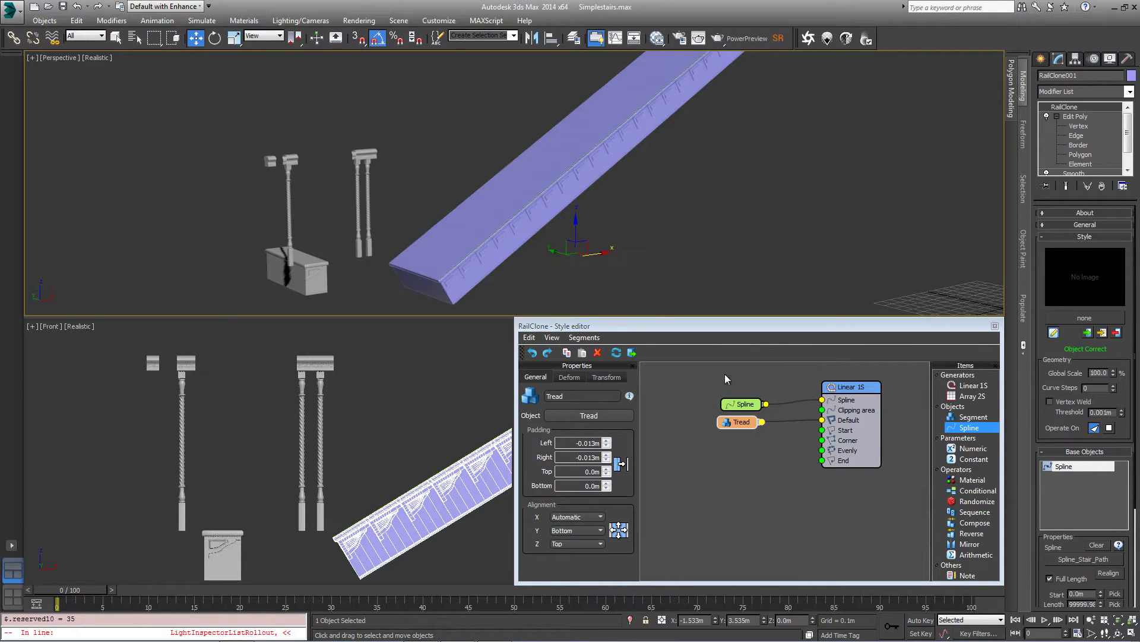
- Set the Tread segment's deform mode to Stepped and inspect the staircase from the side
left_click_drag(735, 423, 735, 430)
left_click(569, 377)
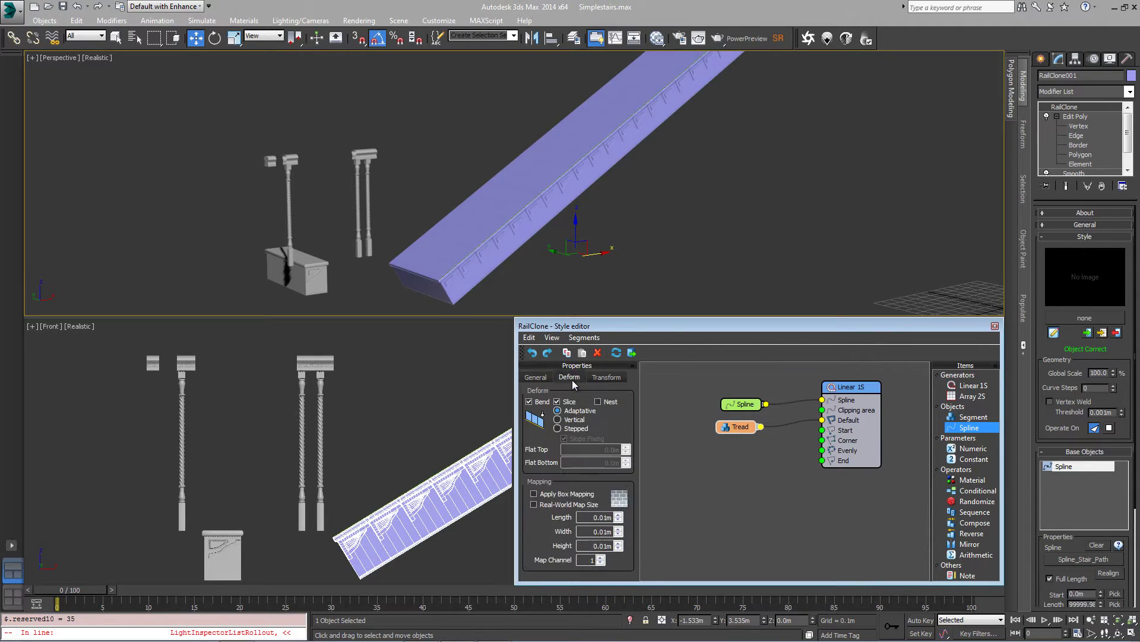
left_click(557, 409)
left_click(575, 429)
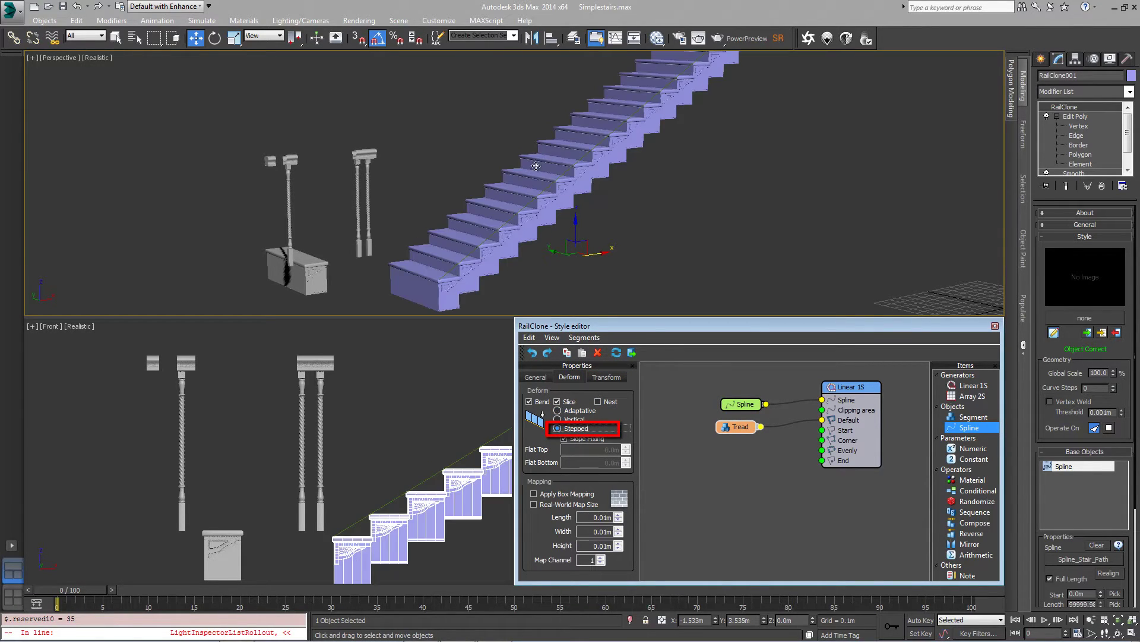
middle_click_drag(616, 185, 598, 179)
middle_click_drag(423, 232, 496, 218)
scroll(576, 208, "up", 3)
middle_click_drag(593, 210, 351, 271, "alt")
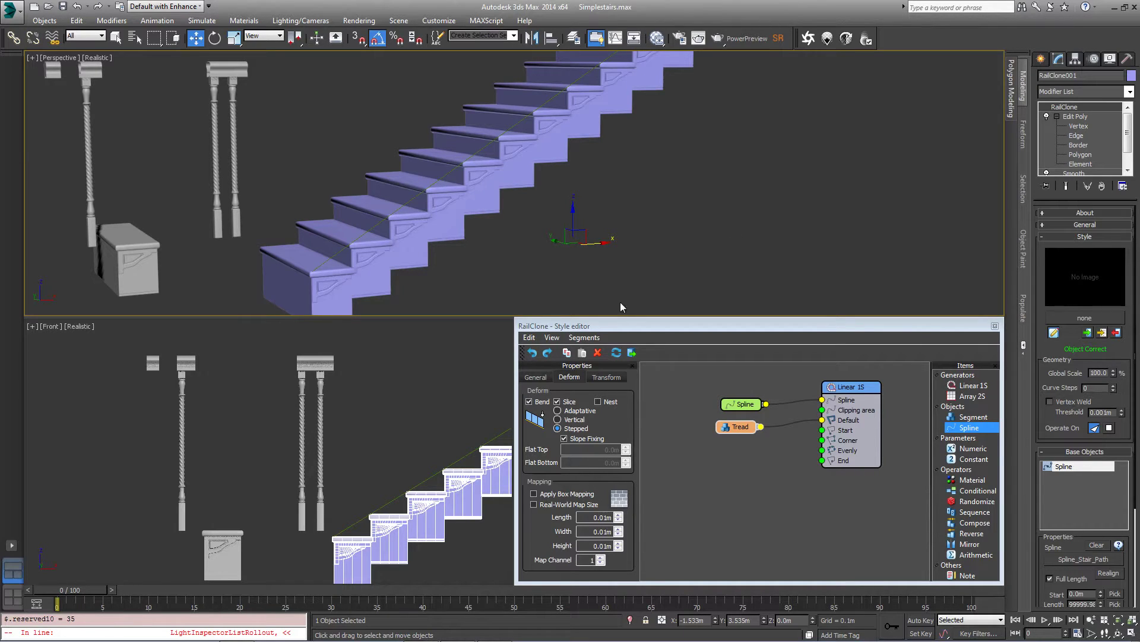
- Switch the stair segment's deform mode to Vertical and raise its Flat Top value to 0.222 m
left_click(558, 419)
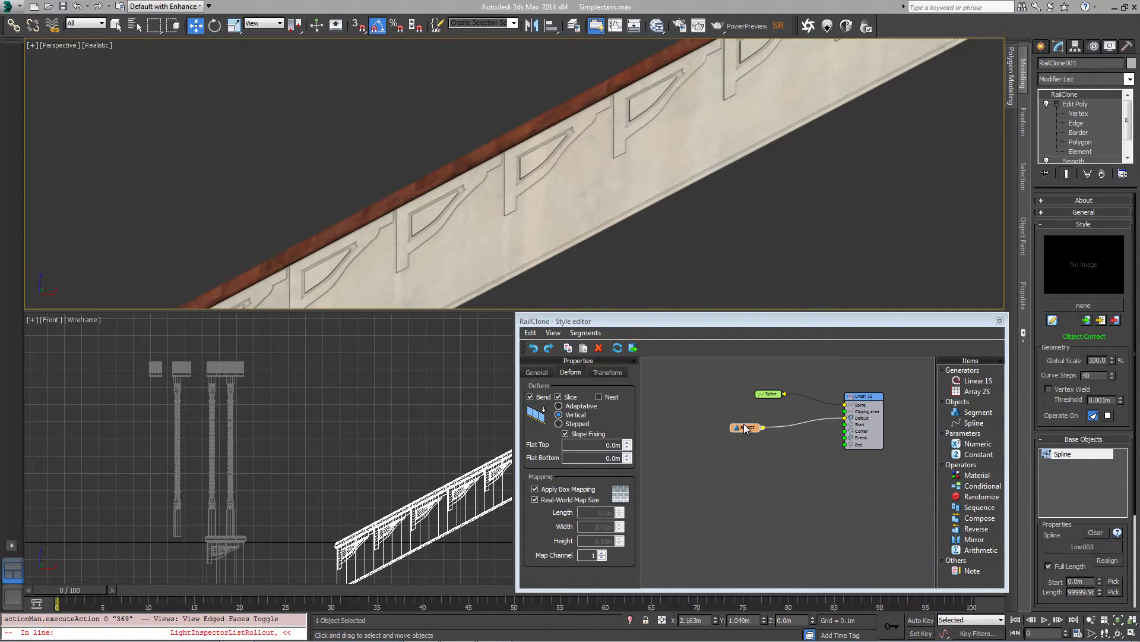
left_click_drag(744, 423, 748, 421)
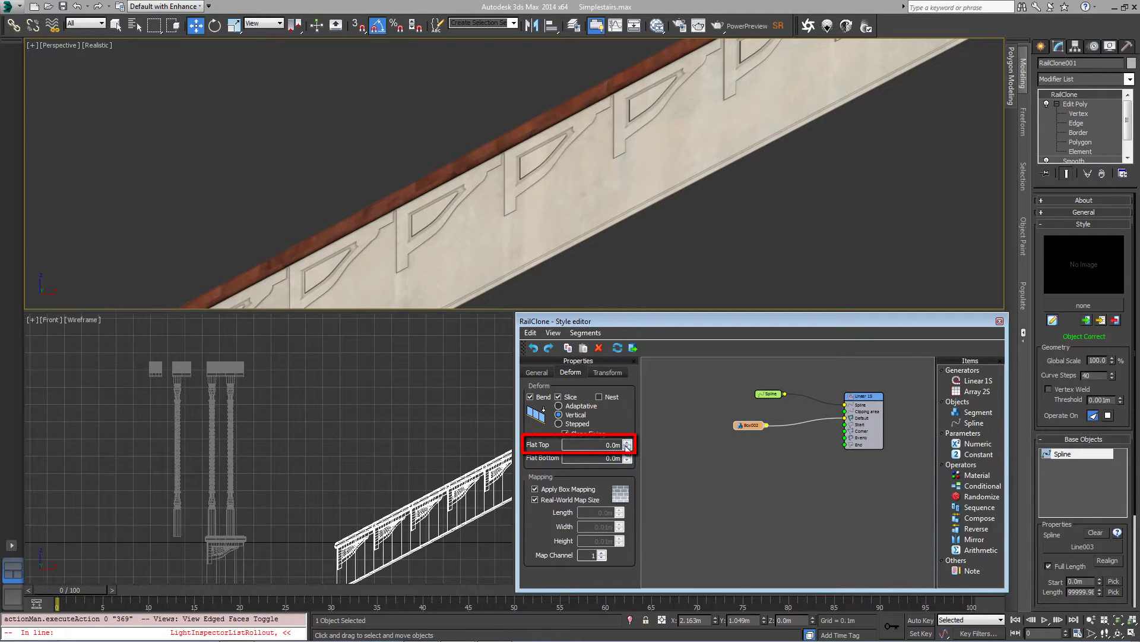
left_click_drag(628, 445, 630, 425)
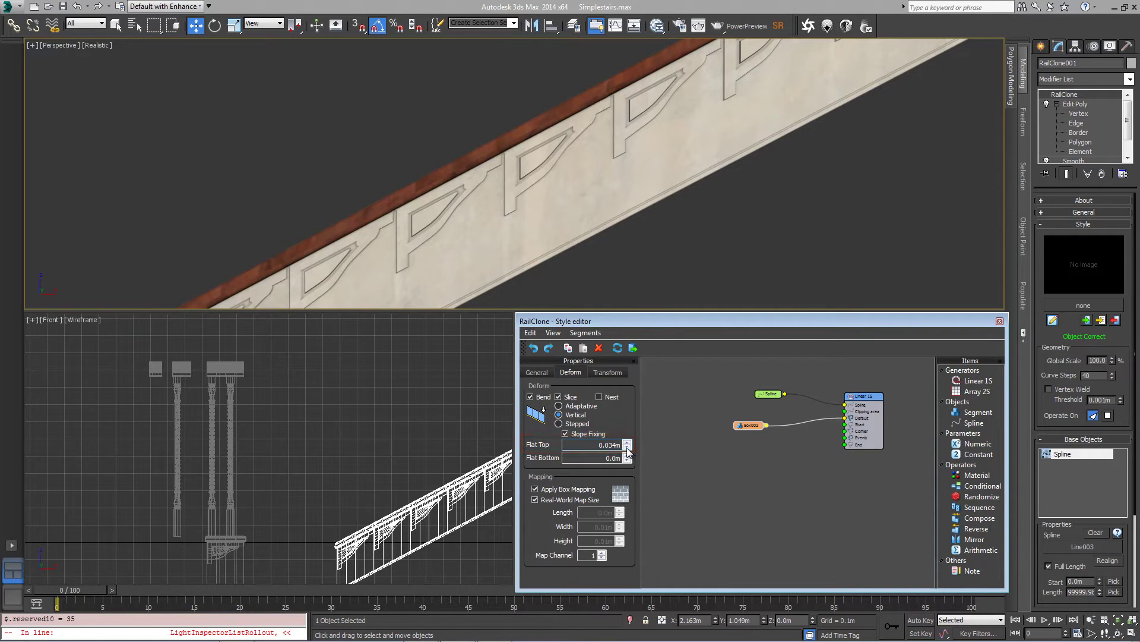
left_click_drag(627, 447, 636, 374)
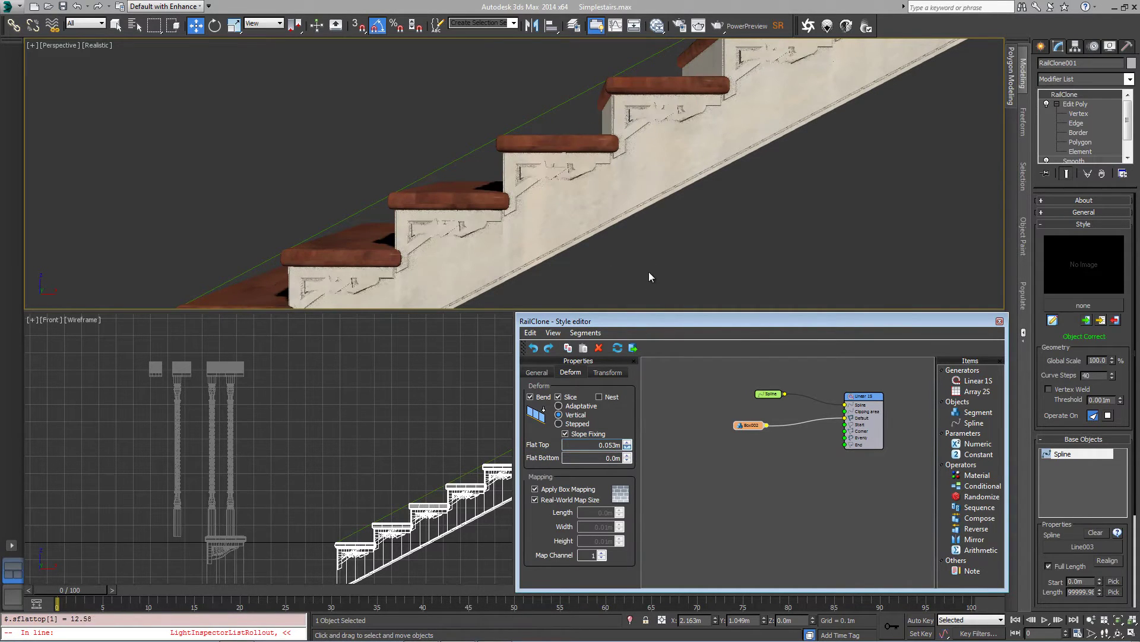
left_click_drag(664, 190, 611, 409)
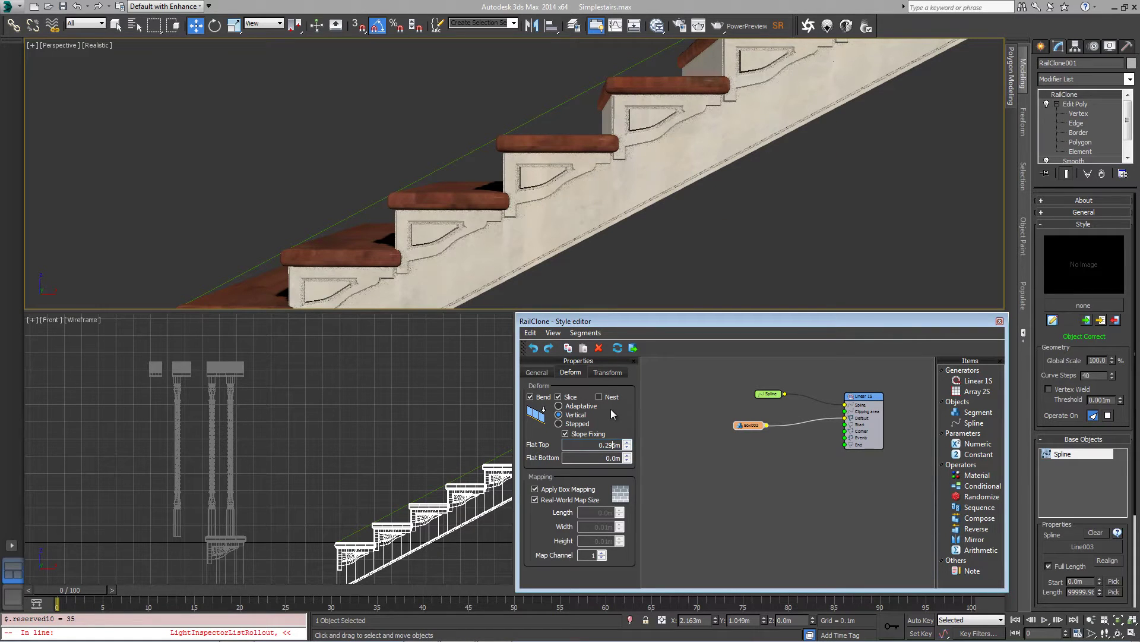
- Set the Tread segment's Flat Top value to 0.2 m
double_click(609, 444)
type("0.2")
key("Return")
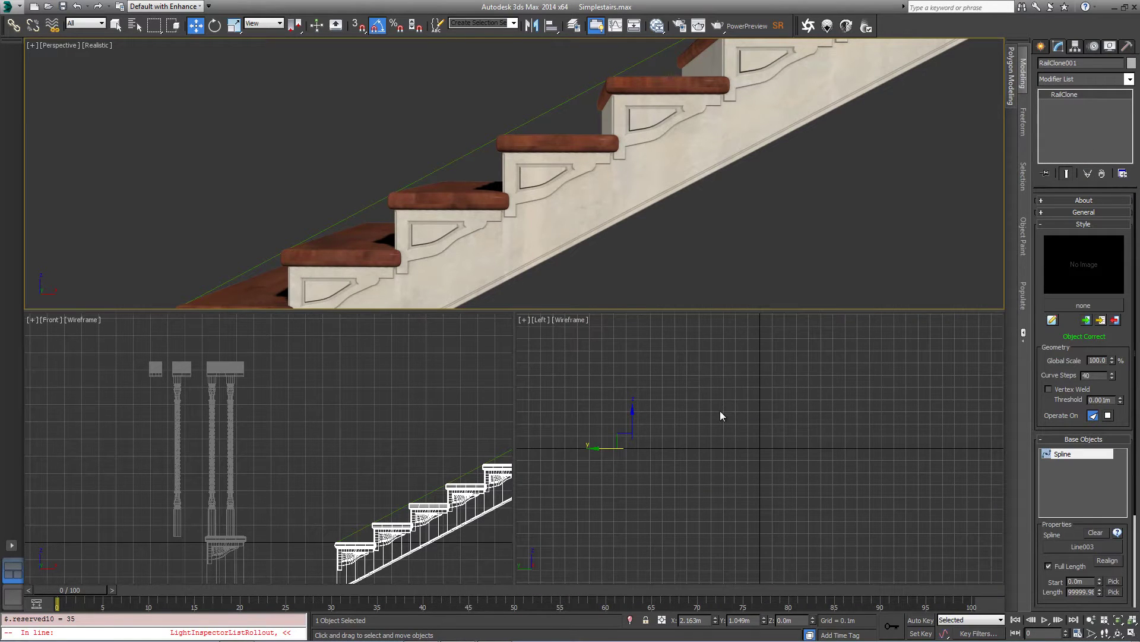
- Reopen the style editor, add a second Linear 1S generator below the first and connect the existing path spline to it
left_click(1052, 319)
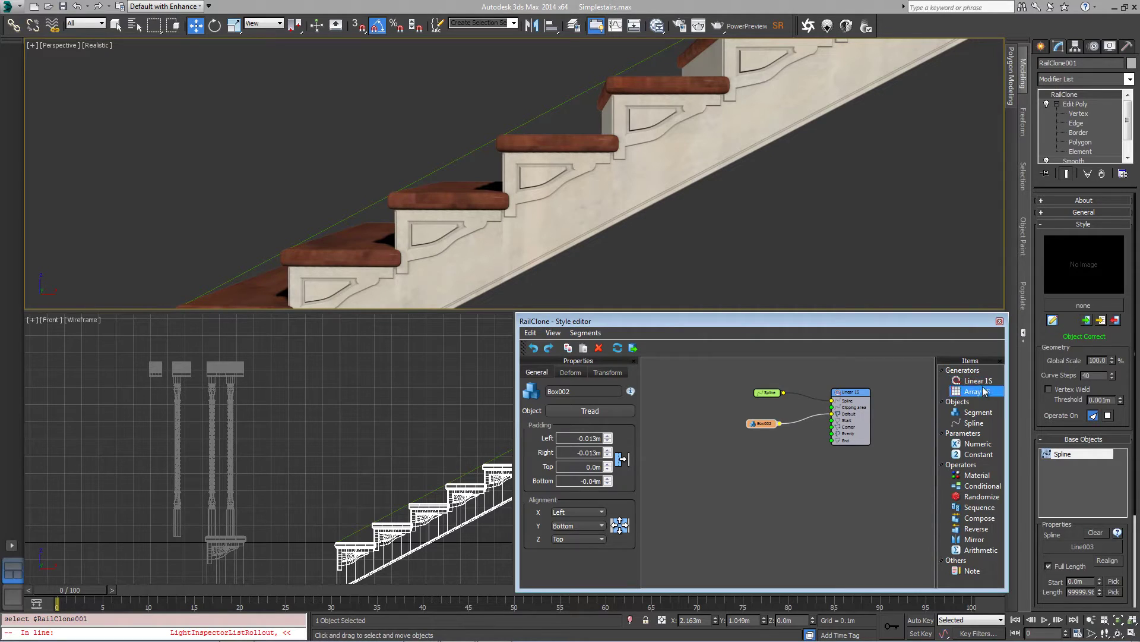
left_click_drag(975, 381, 855, 474)
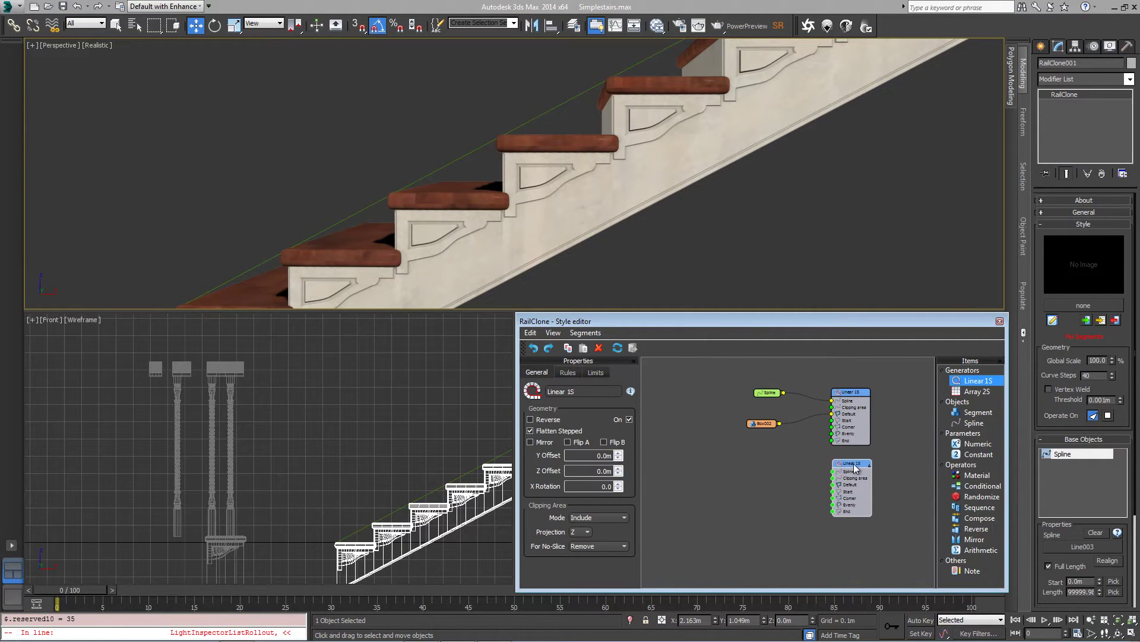
left_click_drag(853, 464, 854, 461)
left_click_drag(776, 397, 835, 470)
- Add a segment using the Single_Balustrade object and connect it to the Default input of the second Linear 1S generator
left_click(963, 402)
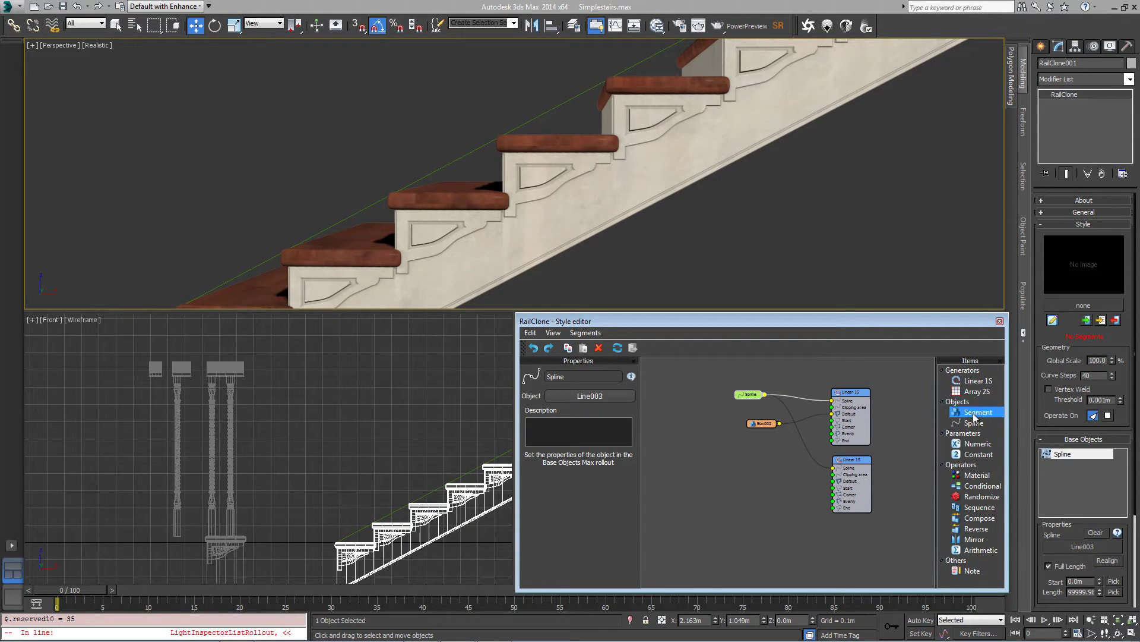
left_click_drag(975, 417, 766, 474)
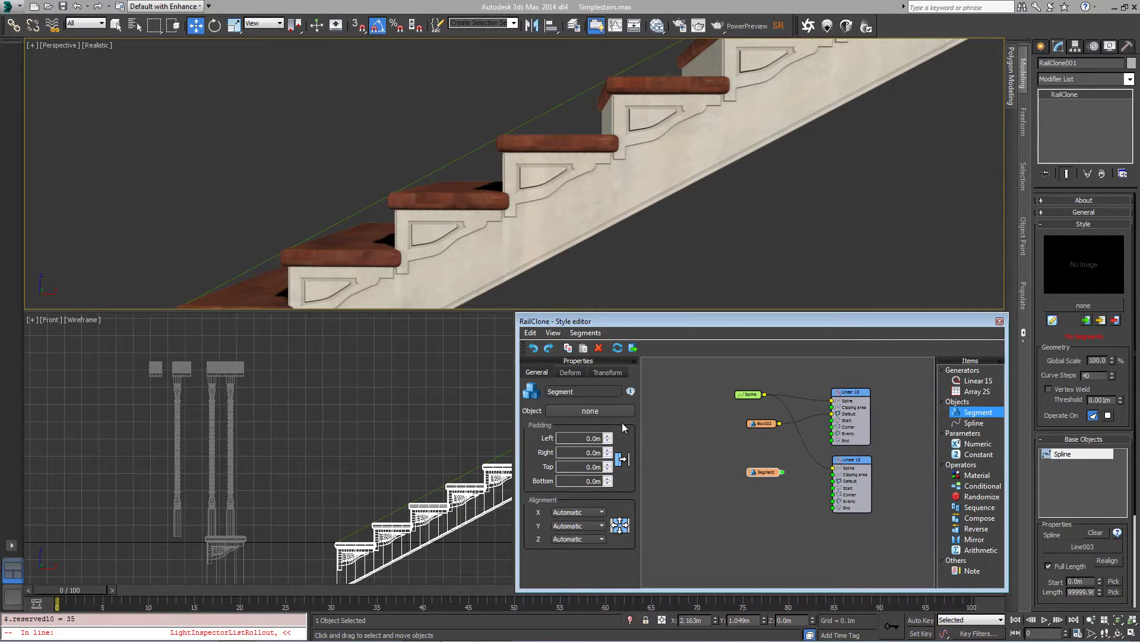
left_click(590, 410)
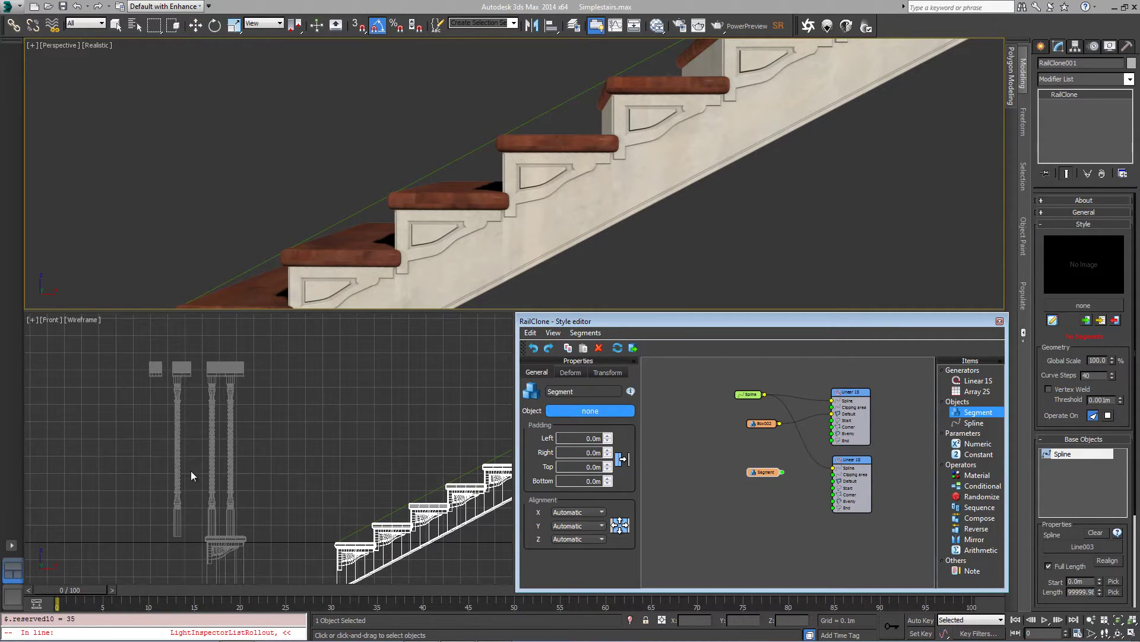
left_click(182, 365)
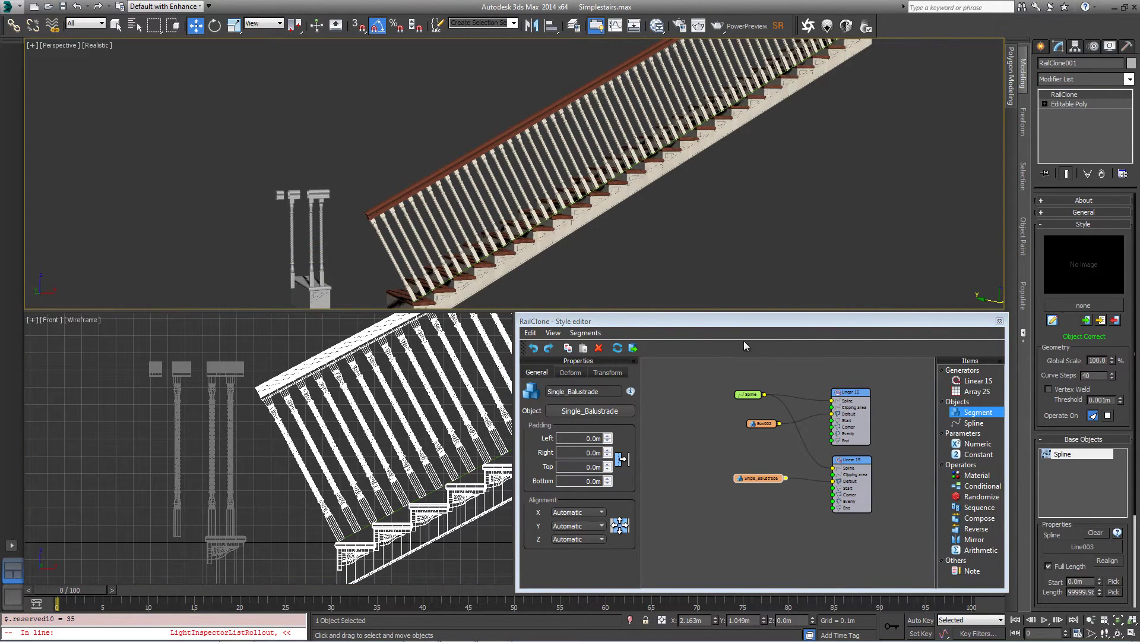
left_click_drag(757, 479, 753, 480)
- Set the Single_Balustrade segment's deform mode to Vertical and inspect the balusters along the stairs
left_click(569, 372)
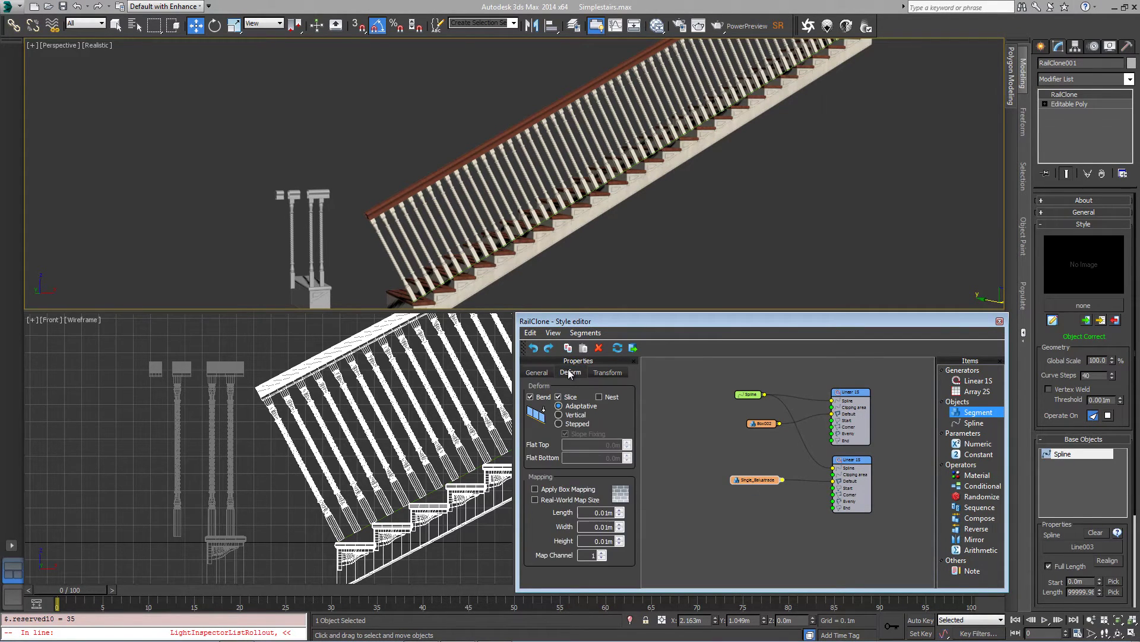
left_click(593, 413)
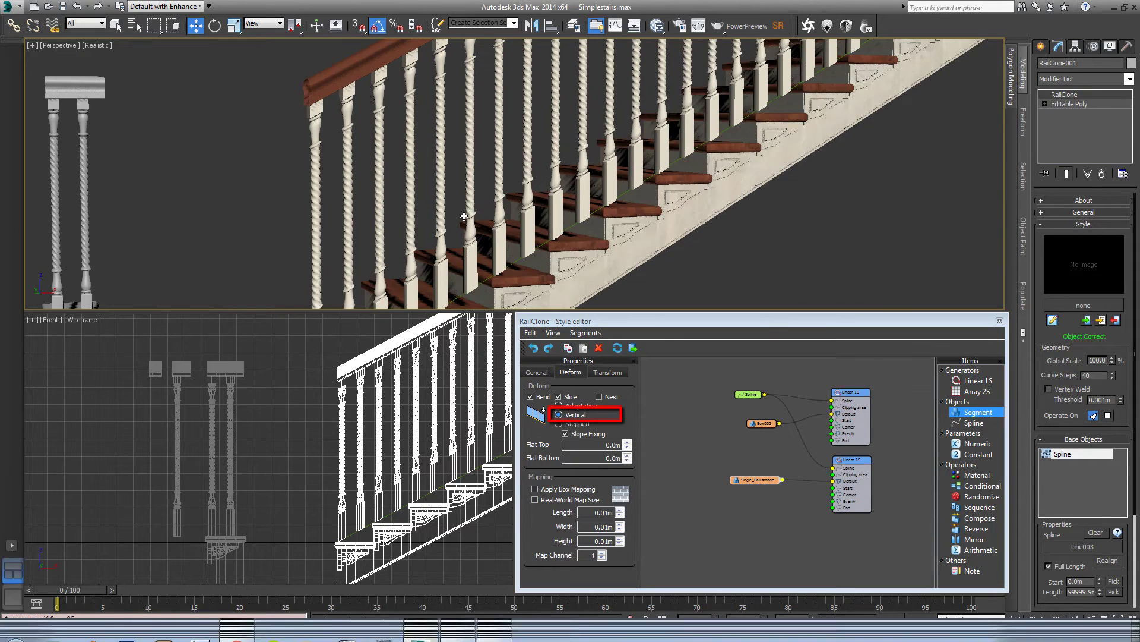
middle_click_drag(465, 172, 564, 87)
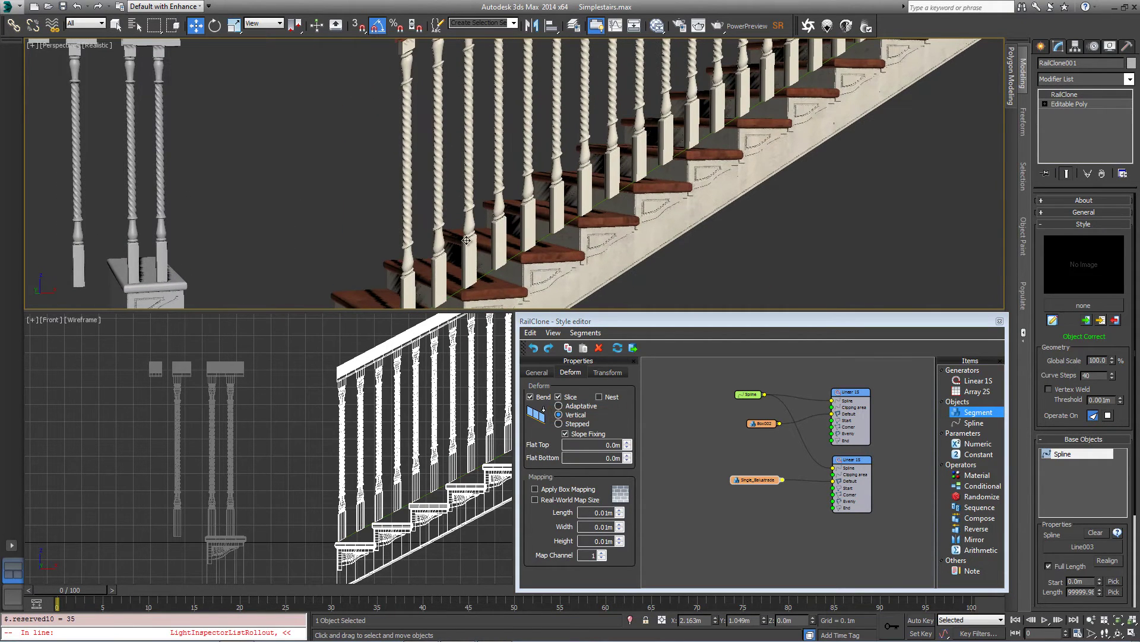
middle_click_drag(535, 173, 463, 212, "alt")
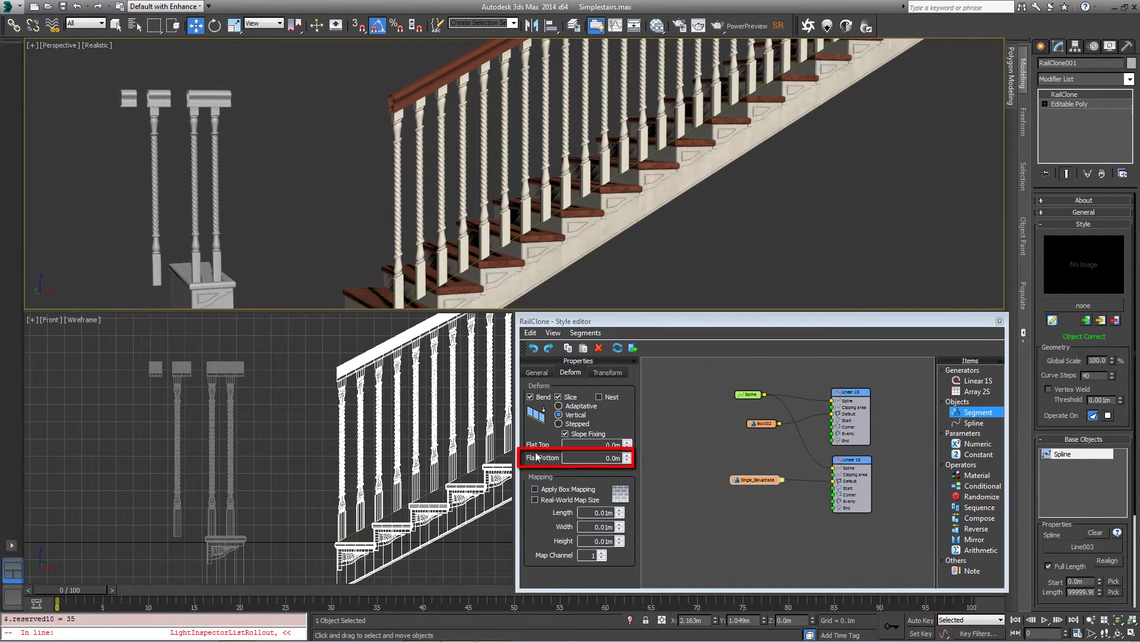
- Set the Single_Balustrade segment's Flat Bottom to 0.9 m and inspect the baluster bases and the handrail
mouse_move(627, 460)
left_mouse_down()
mouse_move(626, 397)
mouse_move(628, 433)
mouse_move(627, 419)
left_mouse_up()
left_click_drag(593, 457, 678, 443)
type("0.9")
key("Return")
mouse_move(597, 262)
middle_mouse_down()
mouse_move(614, 259)
mouse_move(601, 266)
middle_mouse_up()
middle_click_drag(433, 126, 431, 131)
middle_click_drag(434, 262, 428, 243)
middle_click_drag(408, 107, 408, 126)
middle_click_drag(497, 261, 491, 241)
middle_click_drag(440, 286, 456, 281)
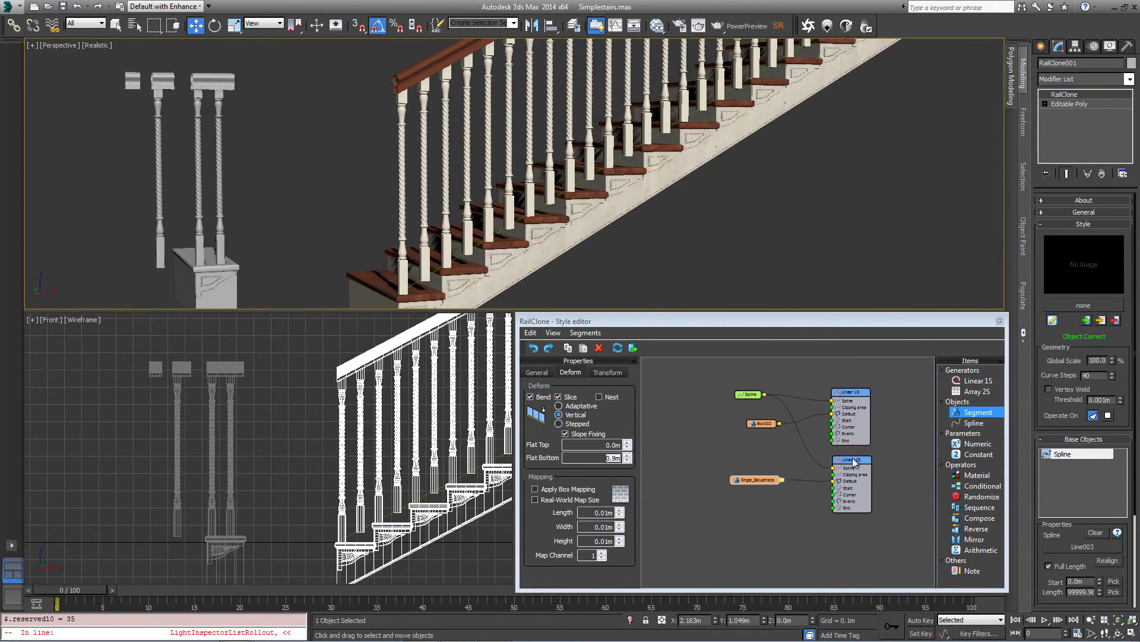
- Lower the balustrade's Linear 1S generator onto the treads with a Z Offset of -0.074 m
left_click(852, 460)
left_click_drag(851, 459, 852, 458)
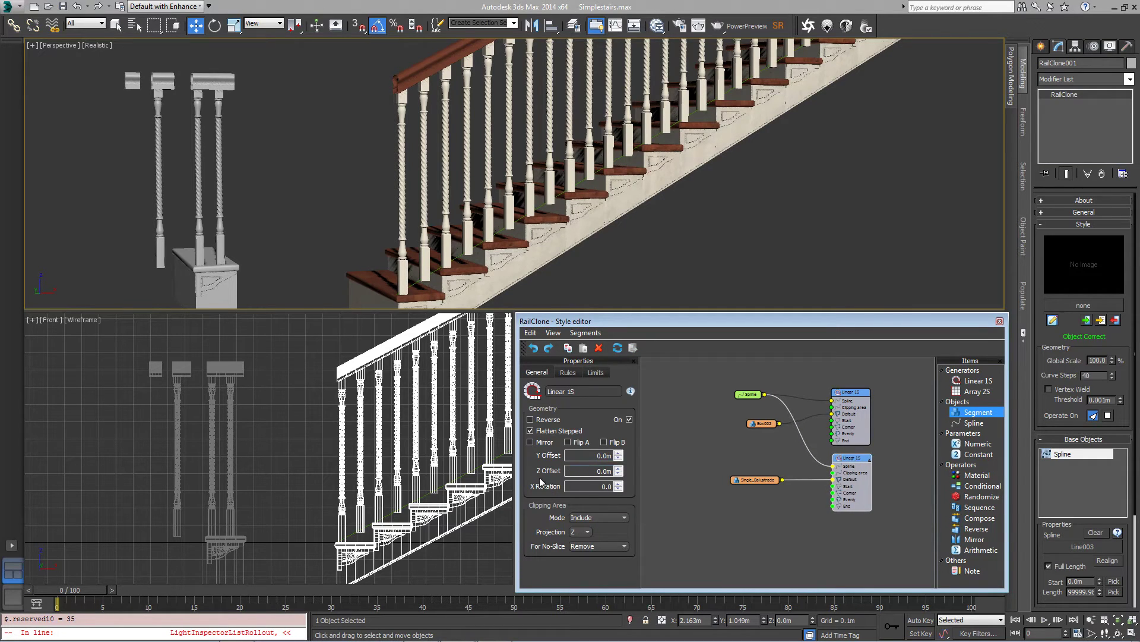
left_click_drag(618, 473, 530, 273)
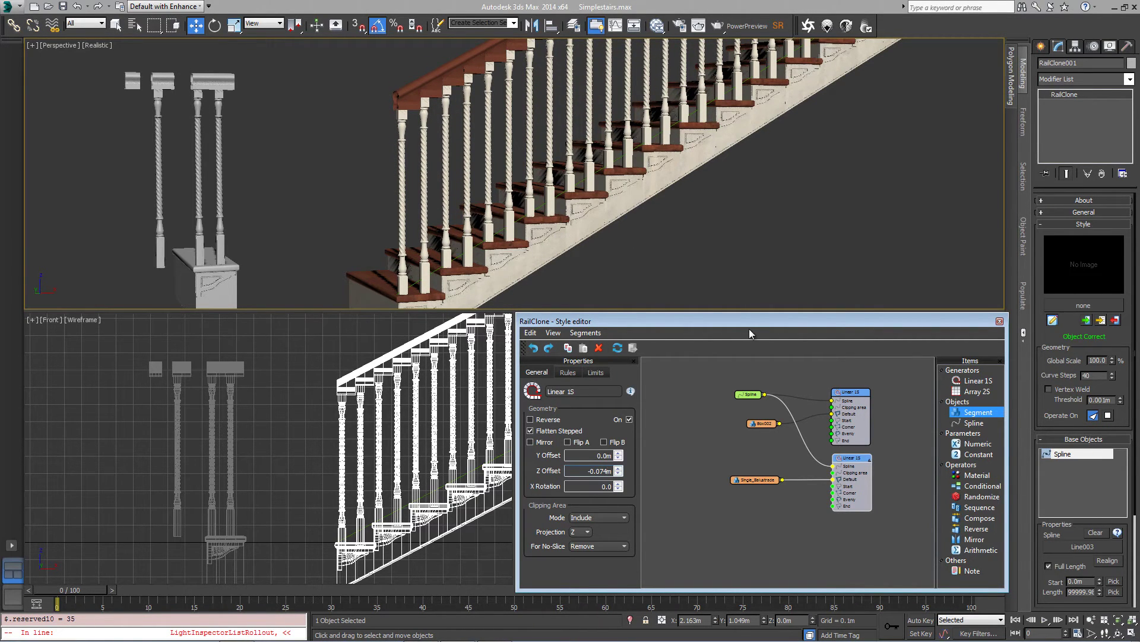
- Reduce the Single_Balustrade segment's Flat Bottom value to 0.82 m and check the baluster feet
left_click(756, 480)
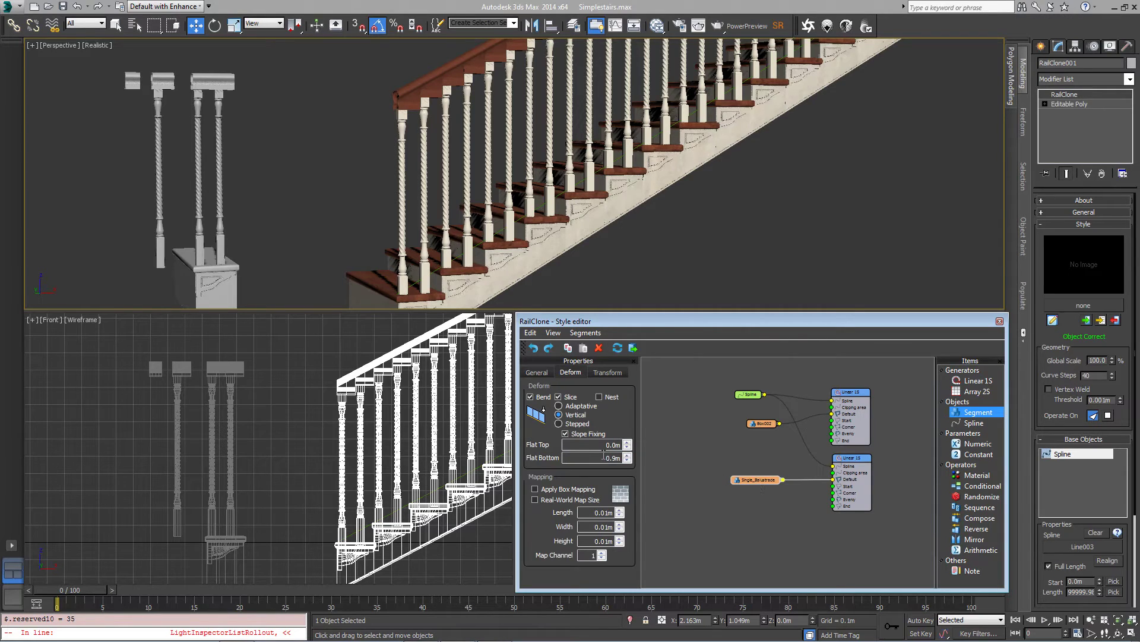
left_click_drag(627, 459, 622, 468)
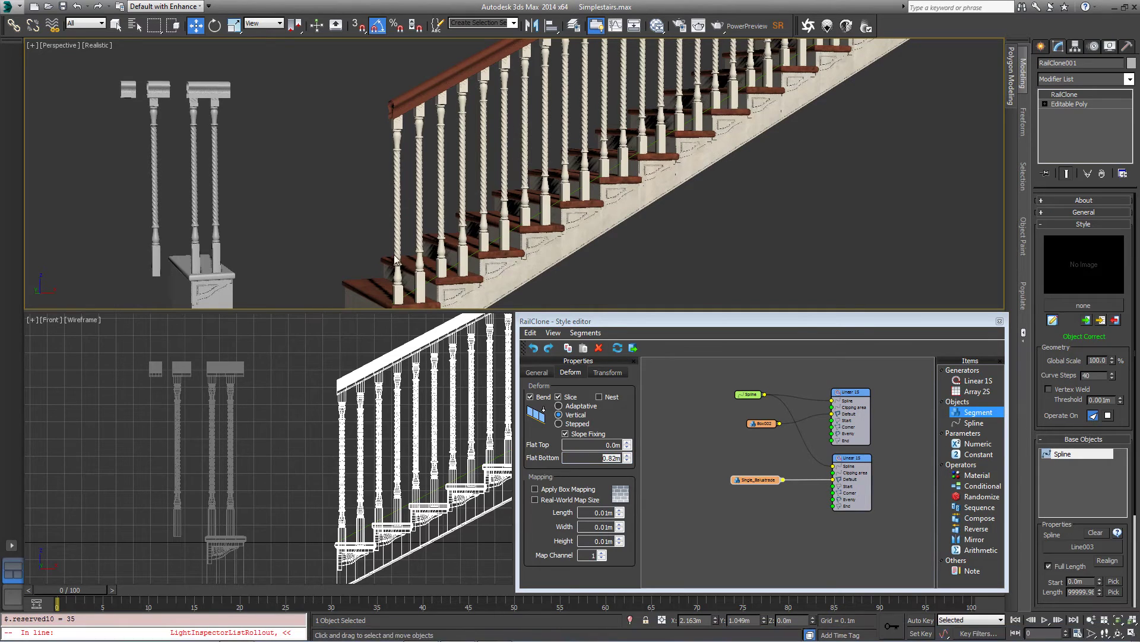
middle_click_drag(404, 152, 412, 148)
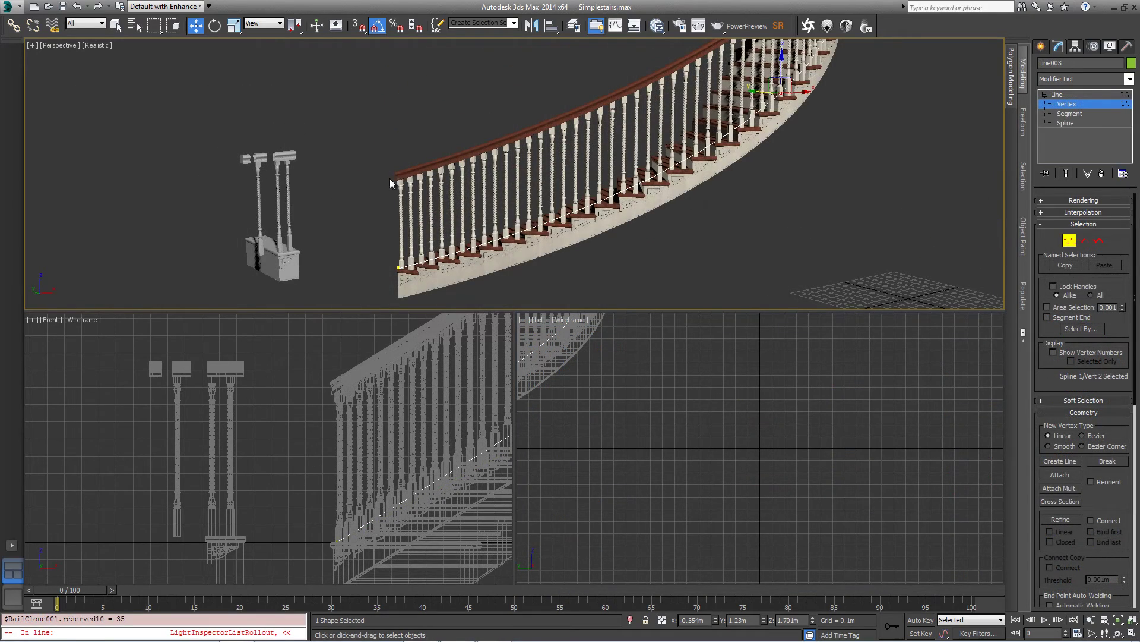
- Finish editing the path spline's vertices, then duplicate the Single_Balustrade segment and connect the copy to the second generator's Start input
scroll(442, 199, "up", 3)
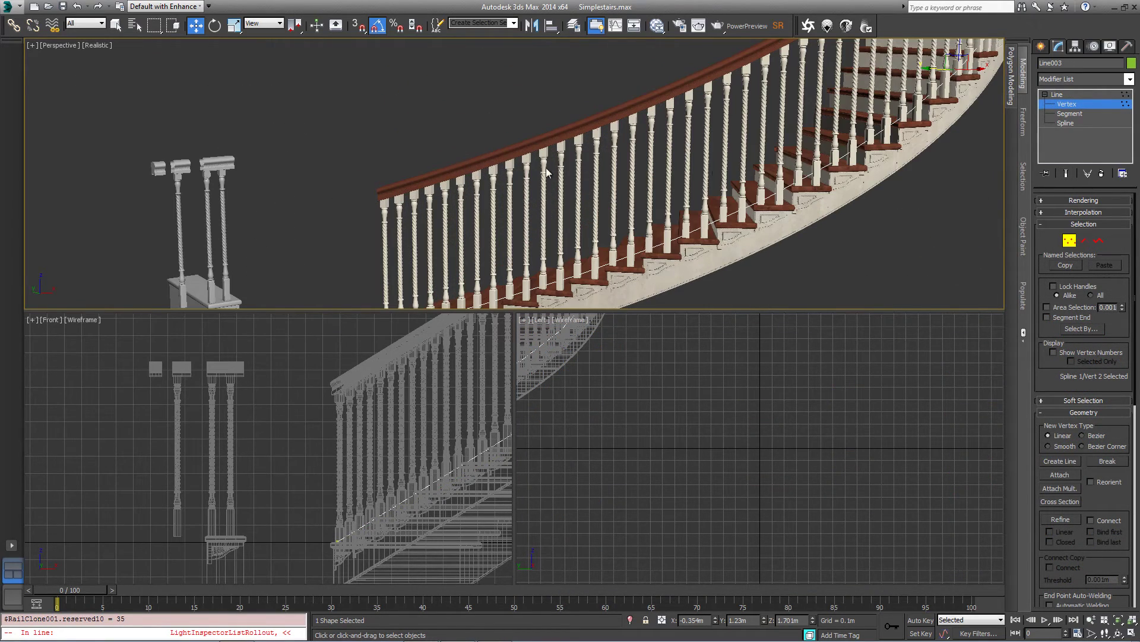
left_click(1070, 241)
left_click(728, 251)
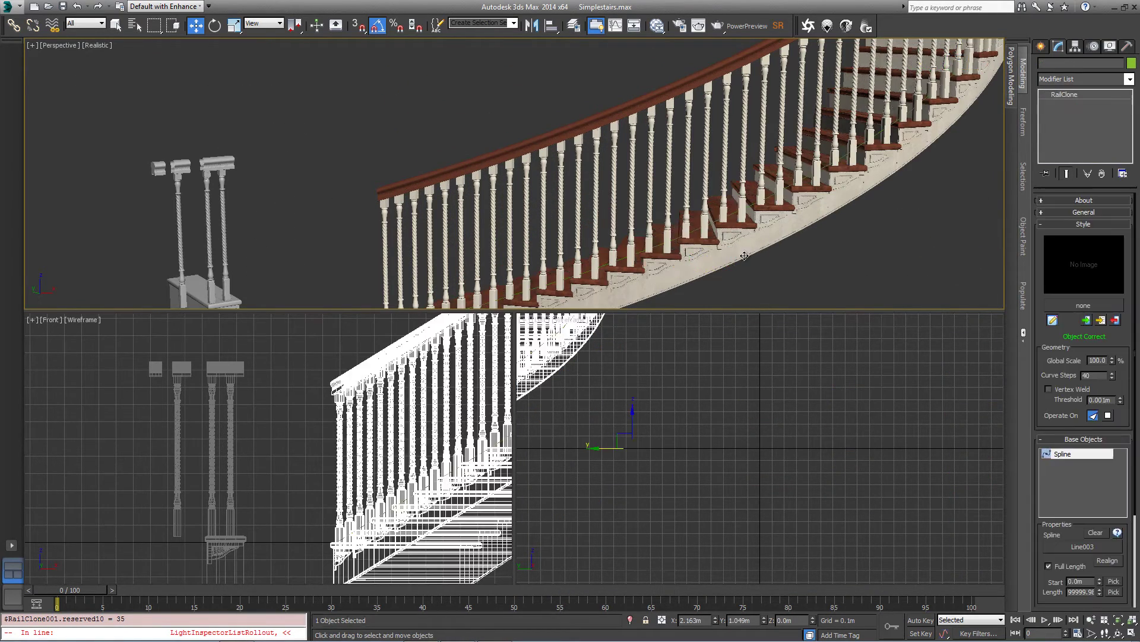
left_click(1052, 322)
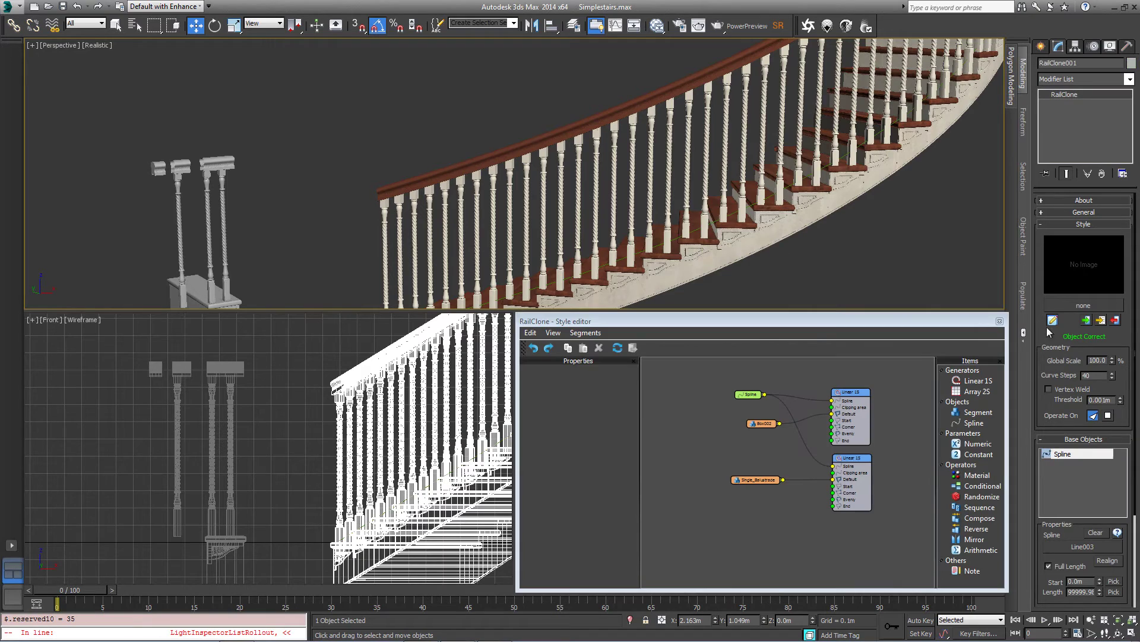
left_click(750, 480)
right_click(750, 480)
left_click(767, 486)
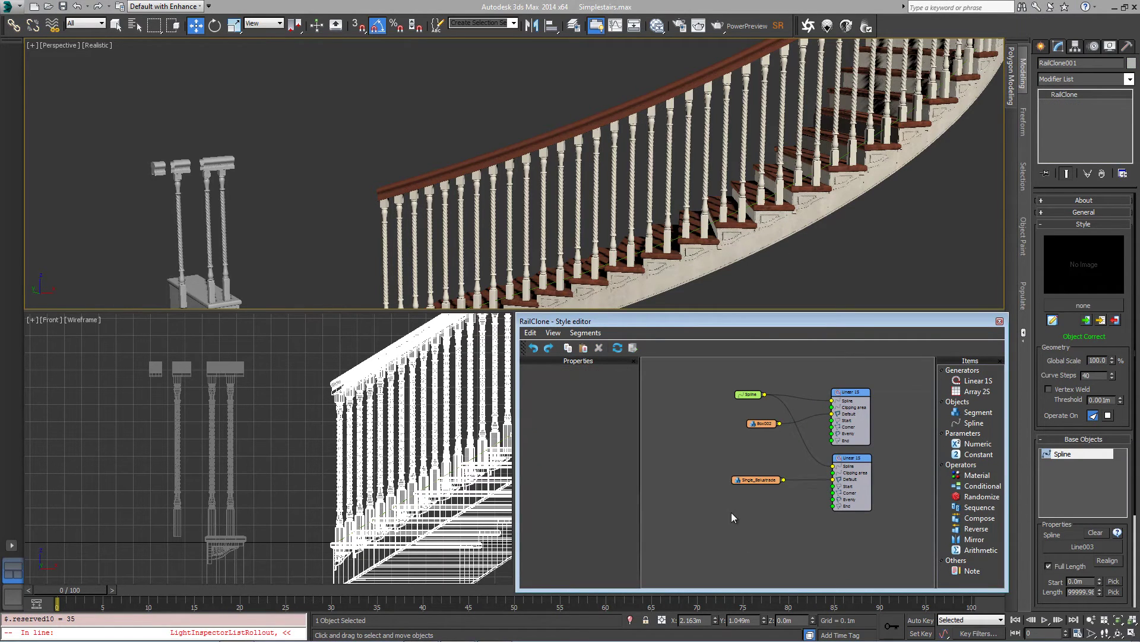
right_click(732, 513)
left_click(755, 528)
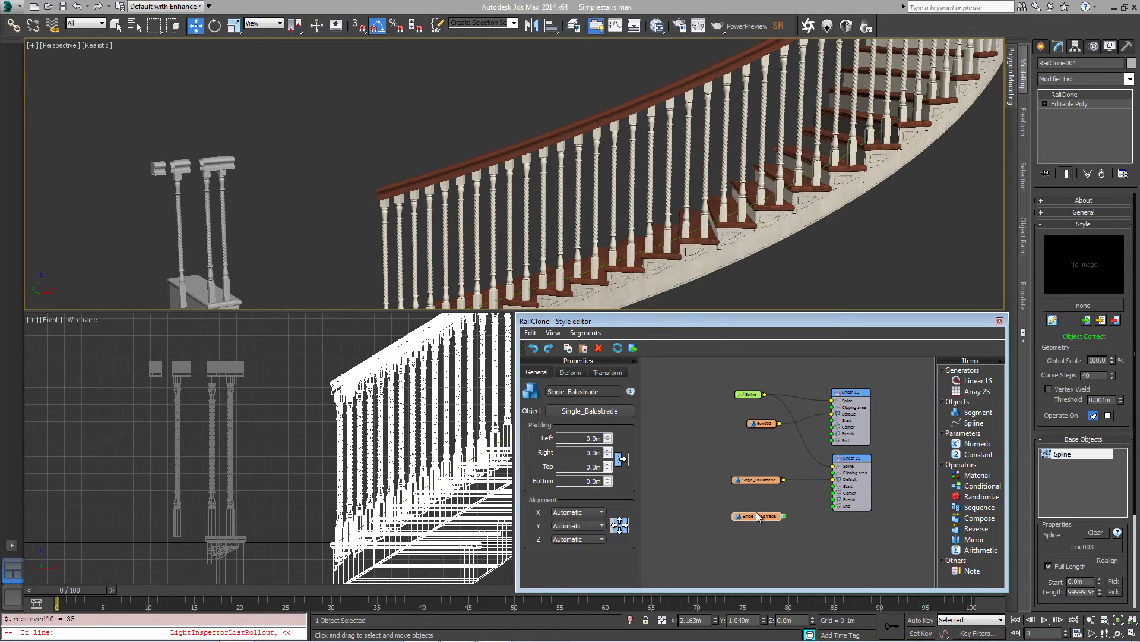
left_click_drag(782, 497, 826, 495)
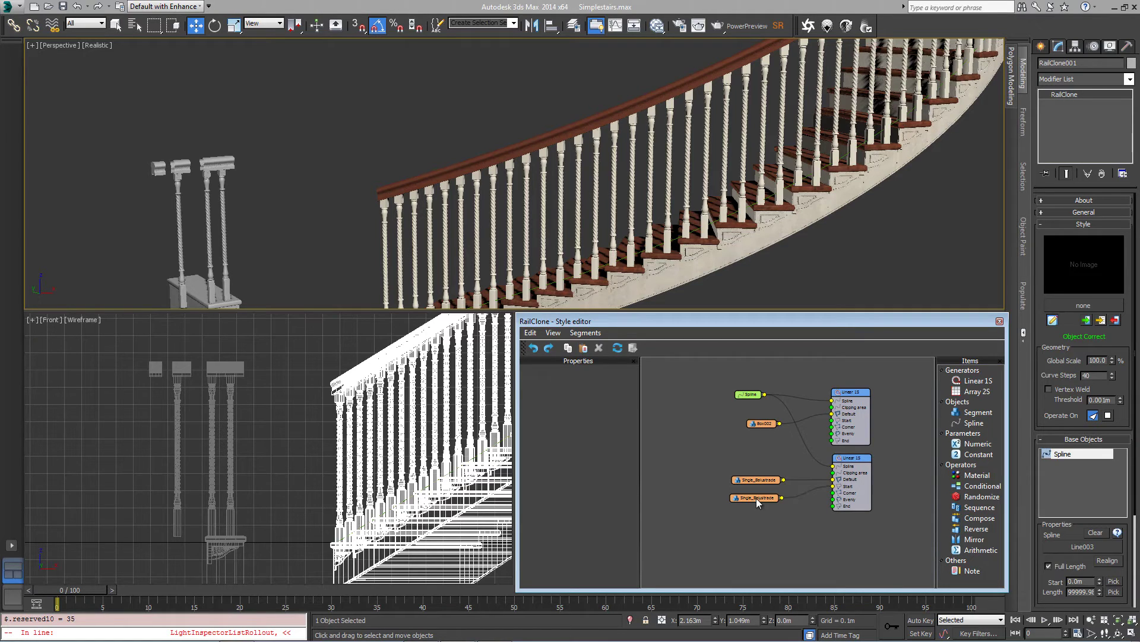
- Replace the duplicated segment's source object with the EndCap handrail piece
left_click_drag(756, 498, 750, 499)
left_click(572, 410)
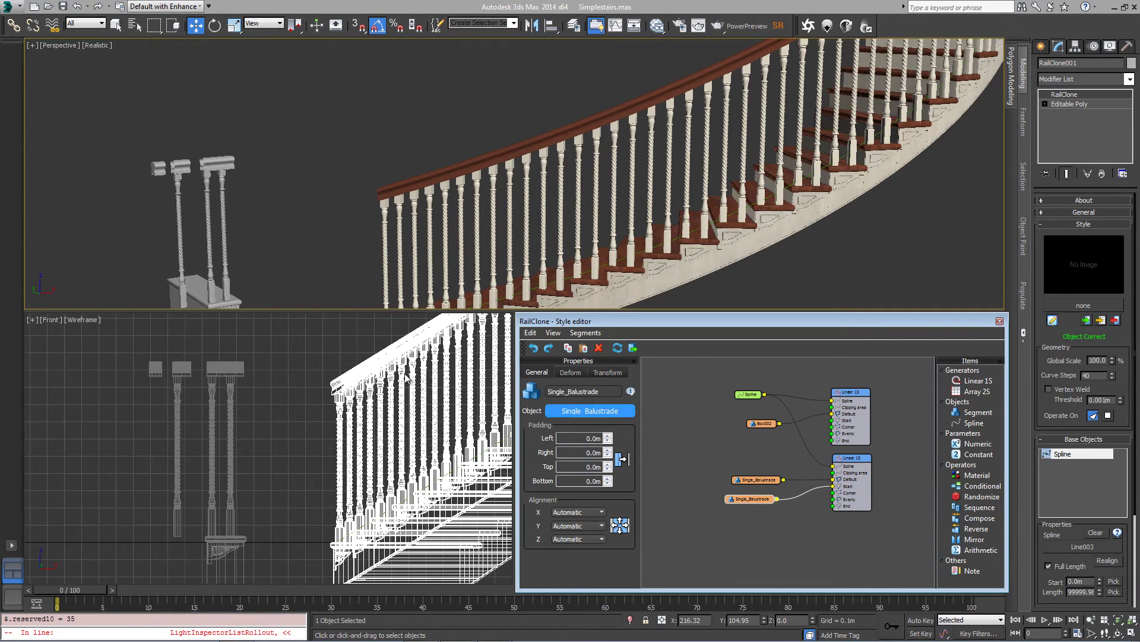
left_click(150, 168)
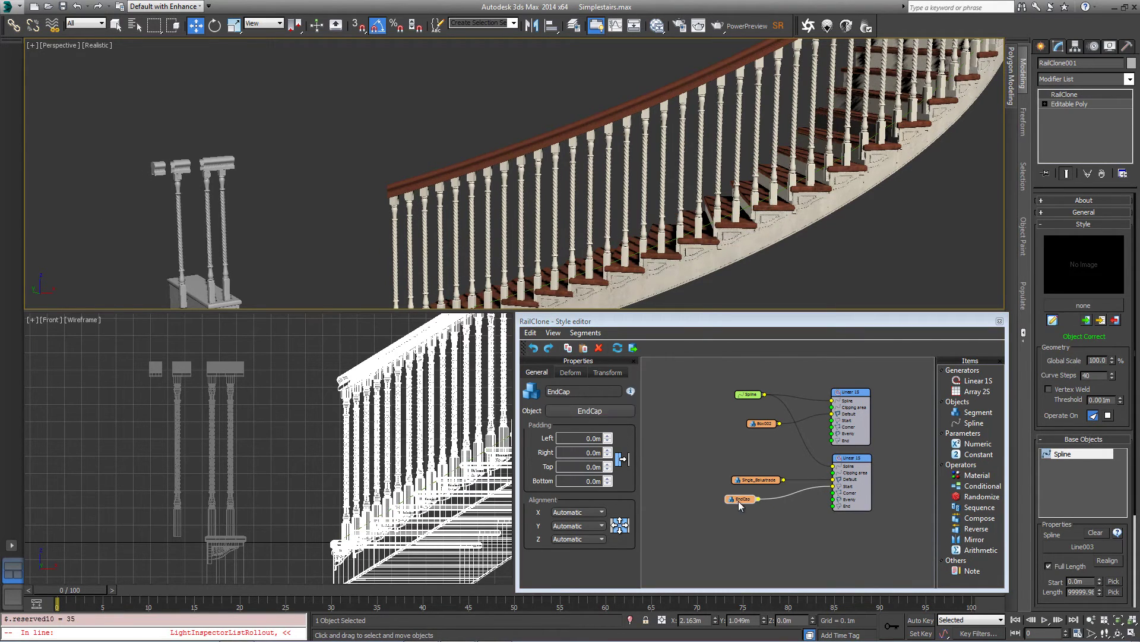
left_click_drag(739, 501, 739, 495)
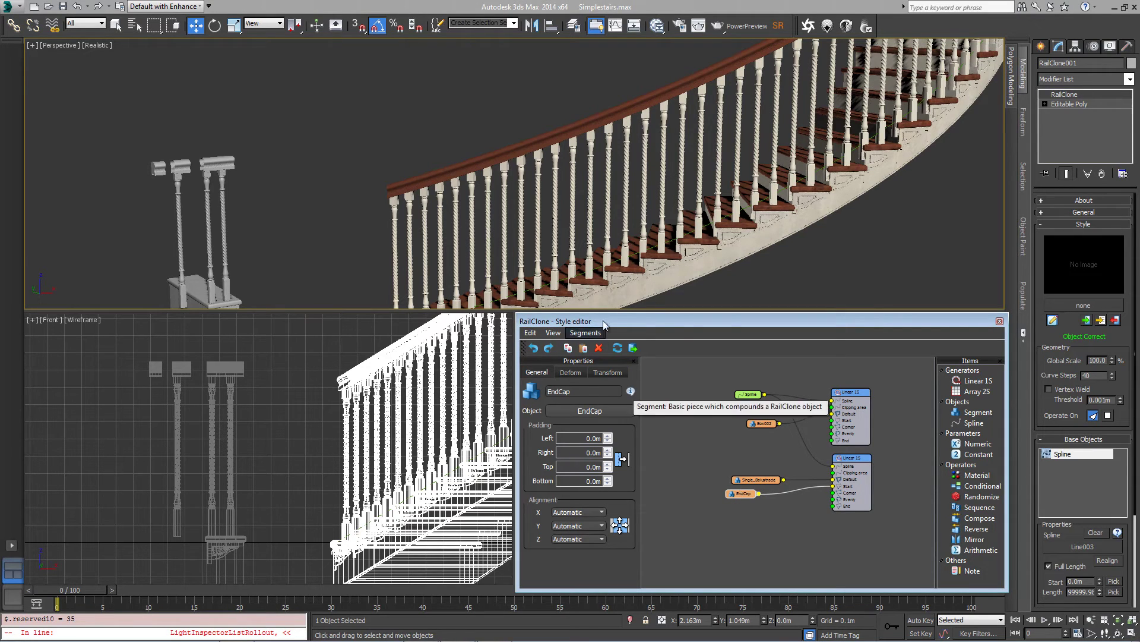
- Set the EndCap segment's Z alignment to Pivot and its X alignment to Right
middle_click_drag(457, 210, 499, 120)
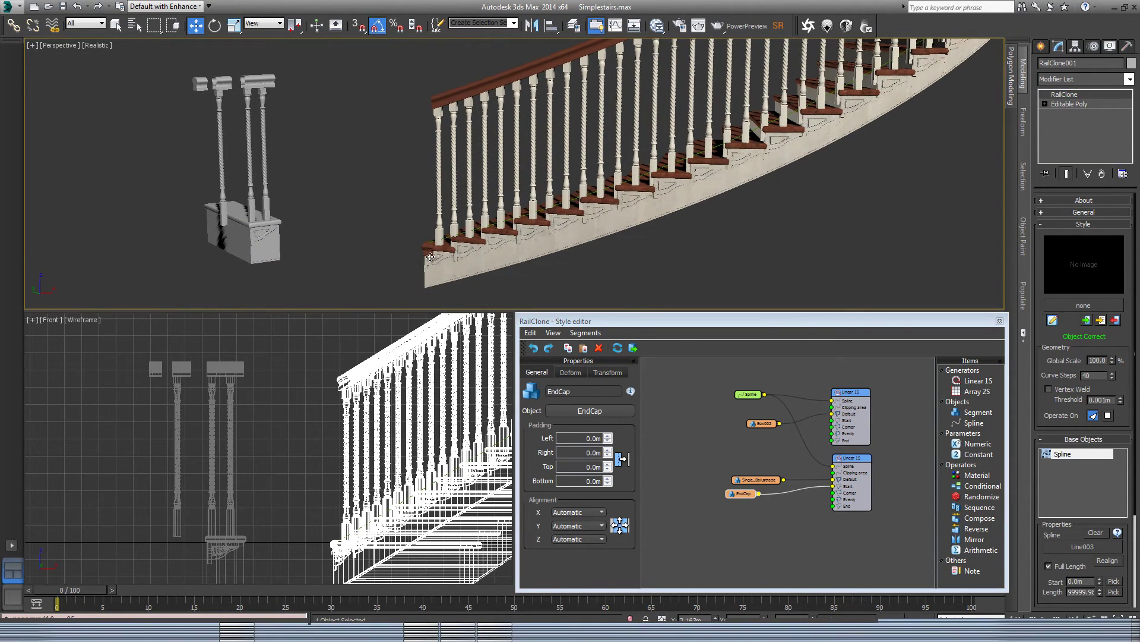
left_click(586, 538)
left_click(581, 556)
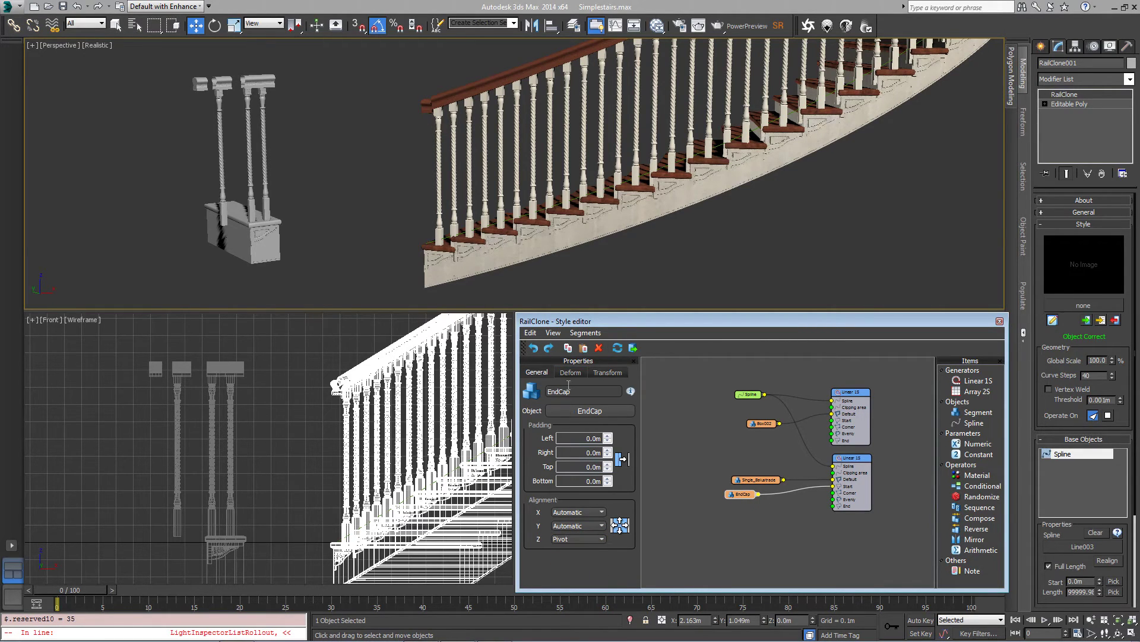
left_click(595, 517)
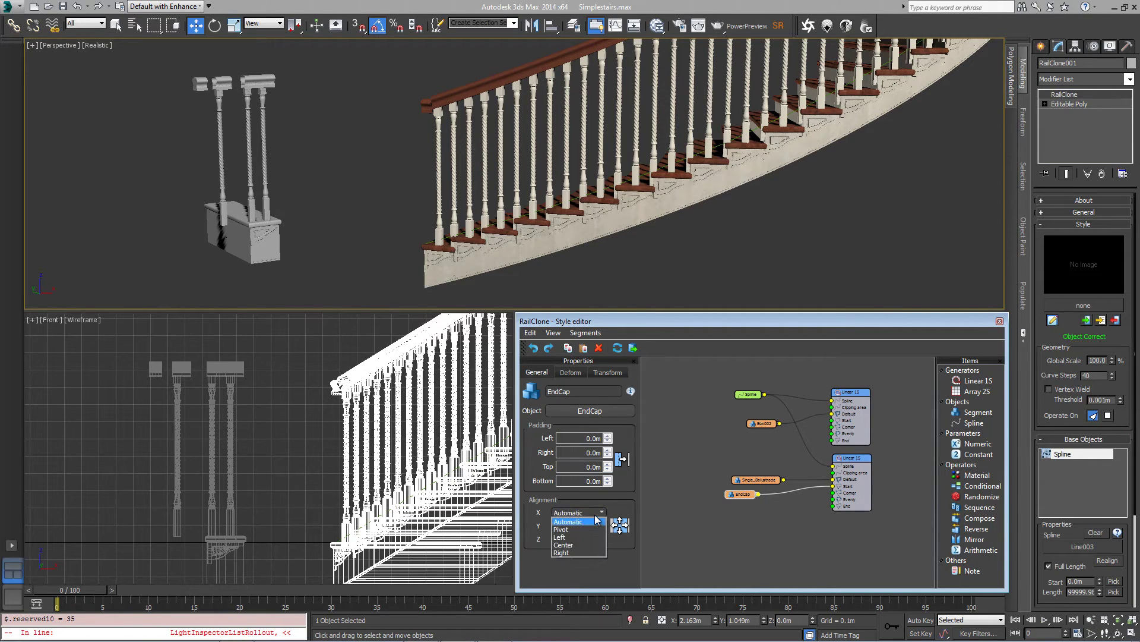
left_click(583, 551)
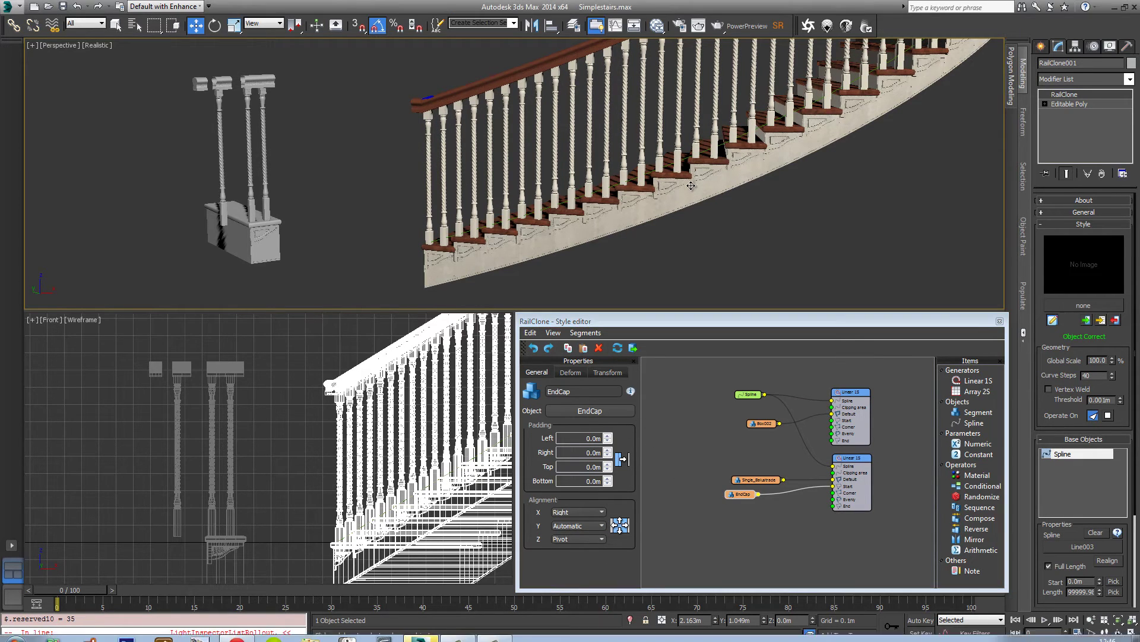
- Duplicate the EndCap segment, run the copy through an X-axis Mirror operator and connect it to the second generator's End input
middle_click_drag(671, 142, 782, 124)
scroll(743, 127, "up", 4)
scroll(741, 134, "down", 4)
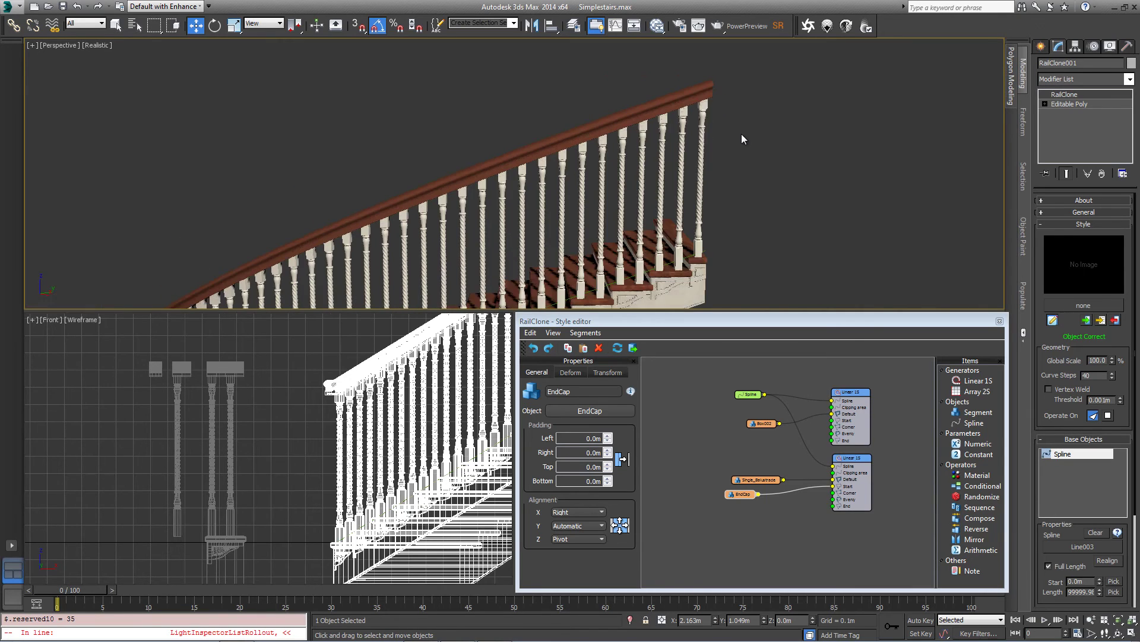
left_click(733, 495)
right_click(733, 494)
left_click(751, 500)
right_click(737, 521)
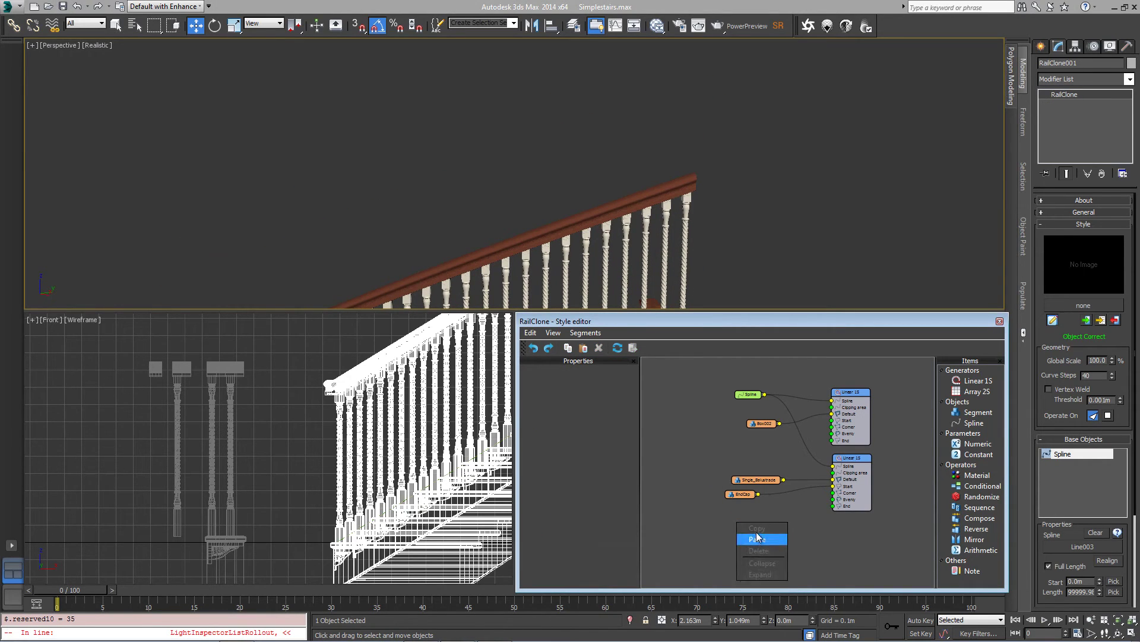
left_click(755, 538)
left_click_drag(753, 529, 737, 505)
left_click_drag(974, 539, 793, 511)
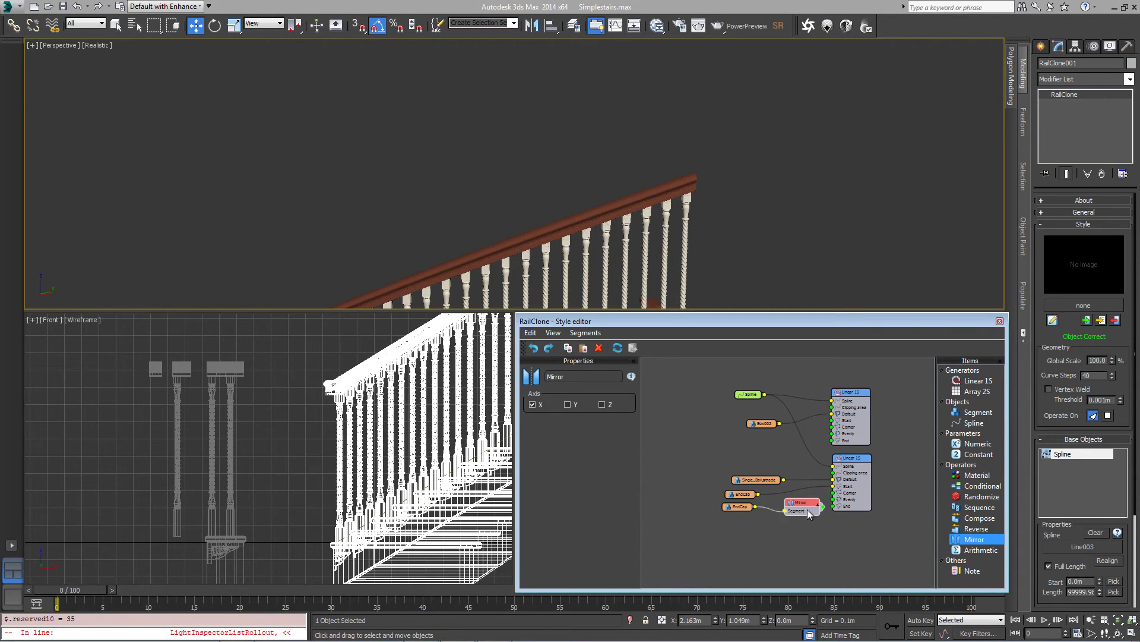
left_click_drag(823, 506, 833, 507)
- Set the X alignment of the EndCap segment feeding the Mirror operator to Left
left_click_drag(742, 508, 737, 503)
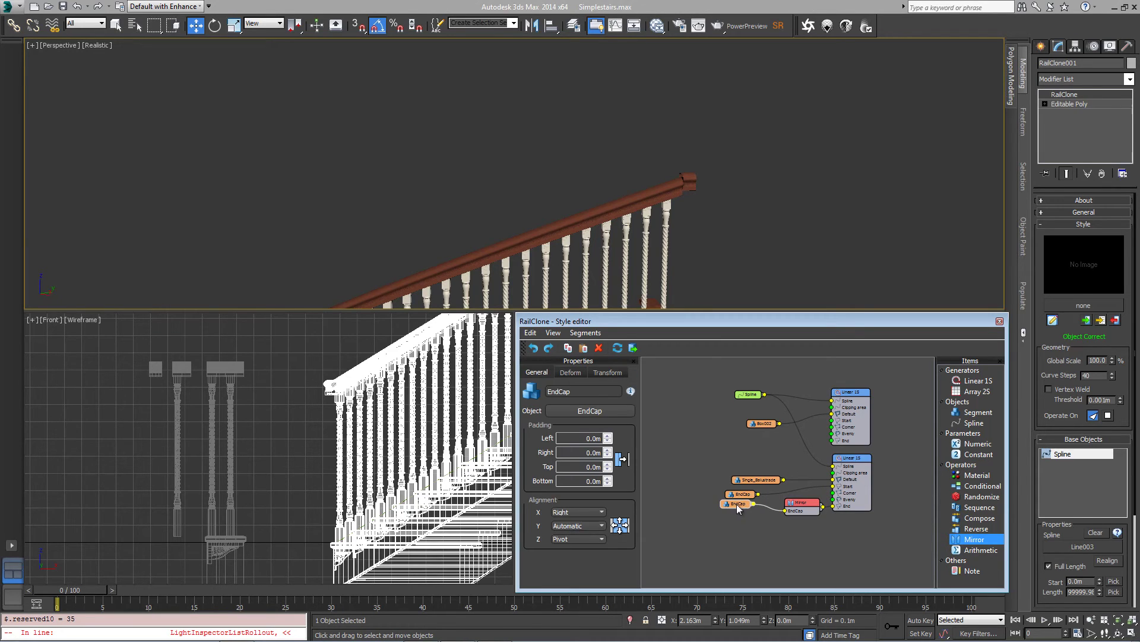
left_click(575, 512)
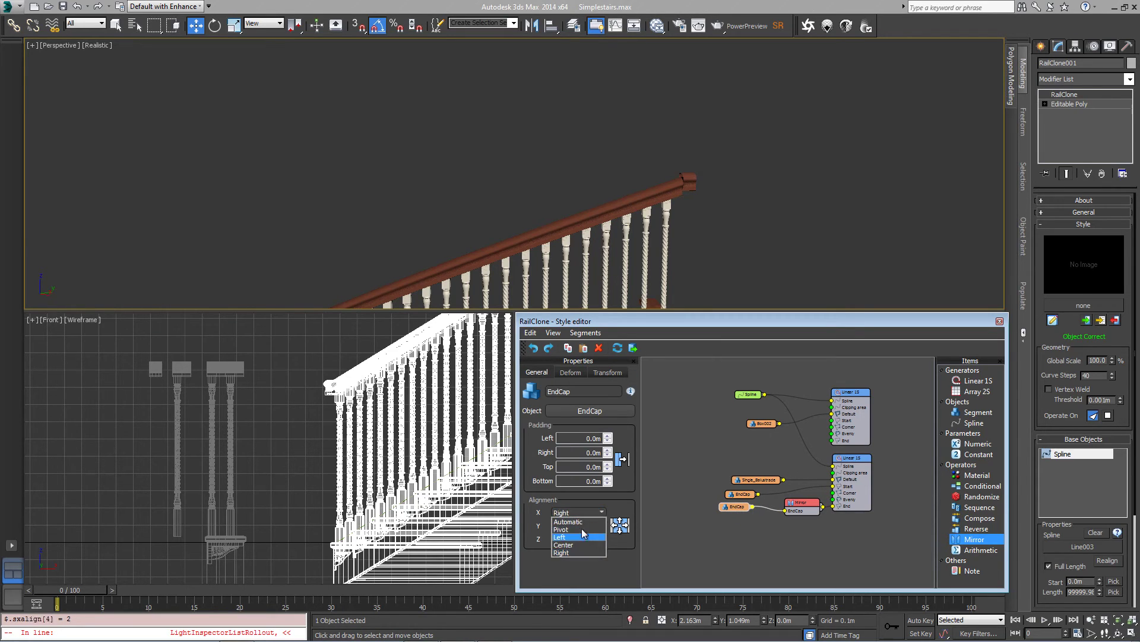
left_click(575, 538)
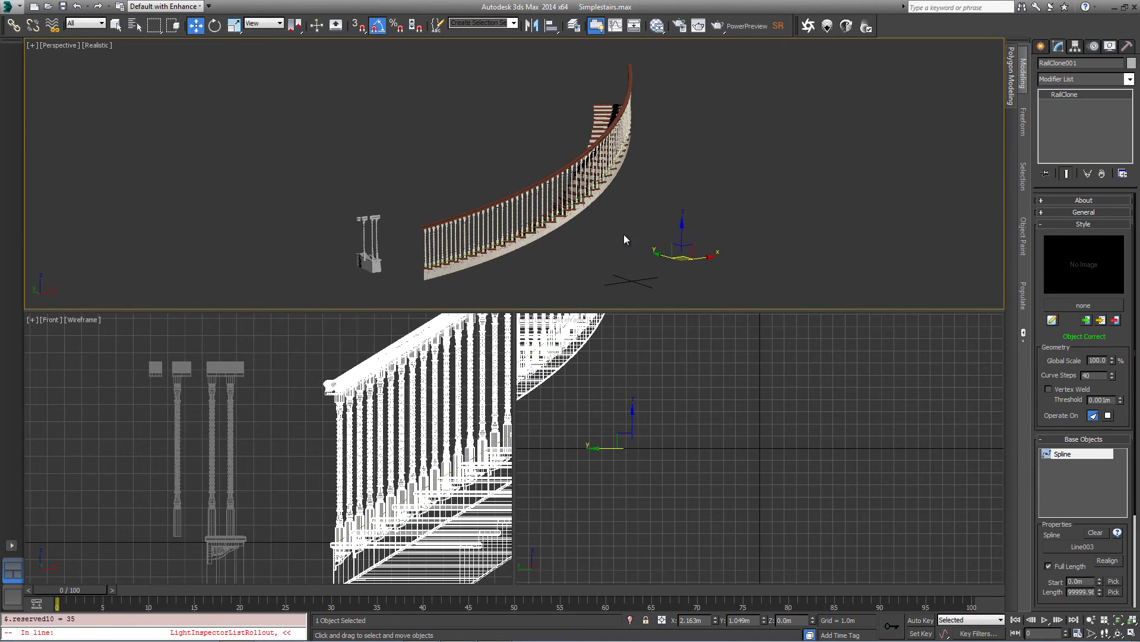
middle_click_drag(624, 234, 618, 241)
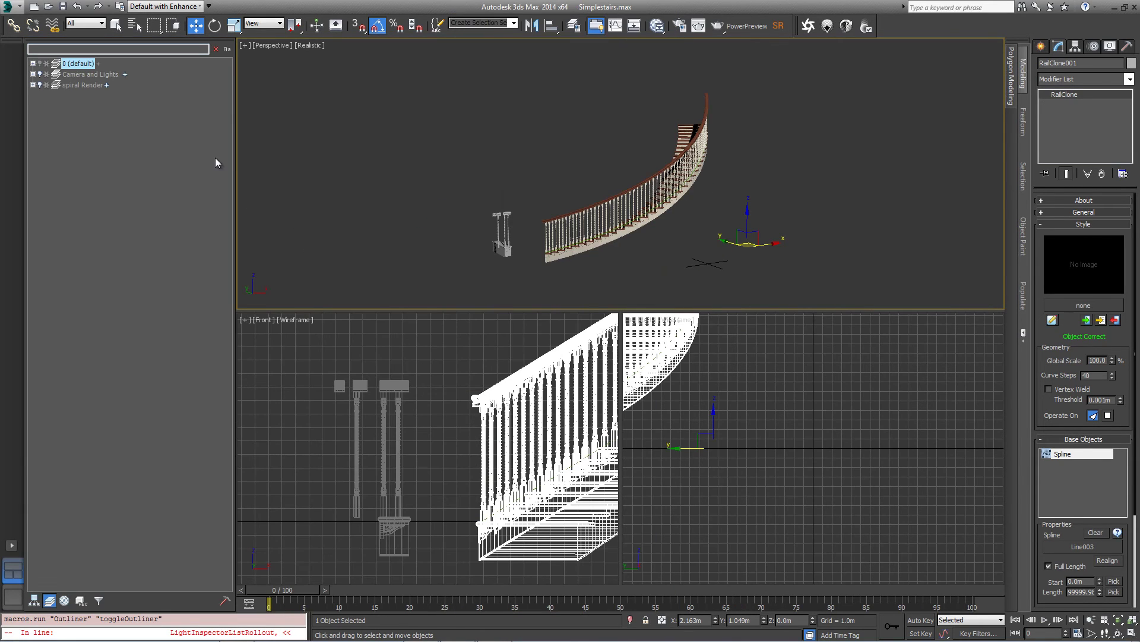
- Expand the Camera and Lights and spiral Render layers, then unhide the spiral Render layer
left_click(33, 85)
left_click(33, 74)
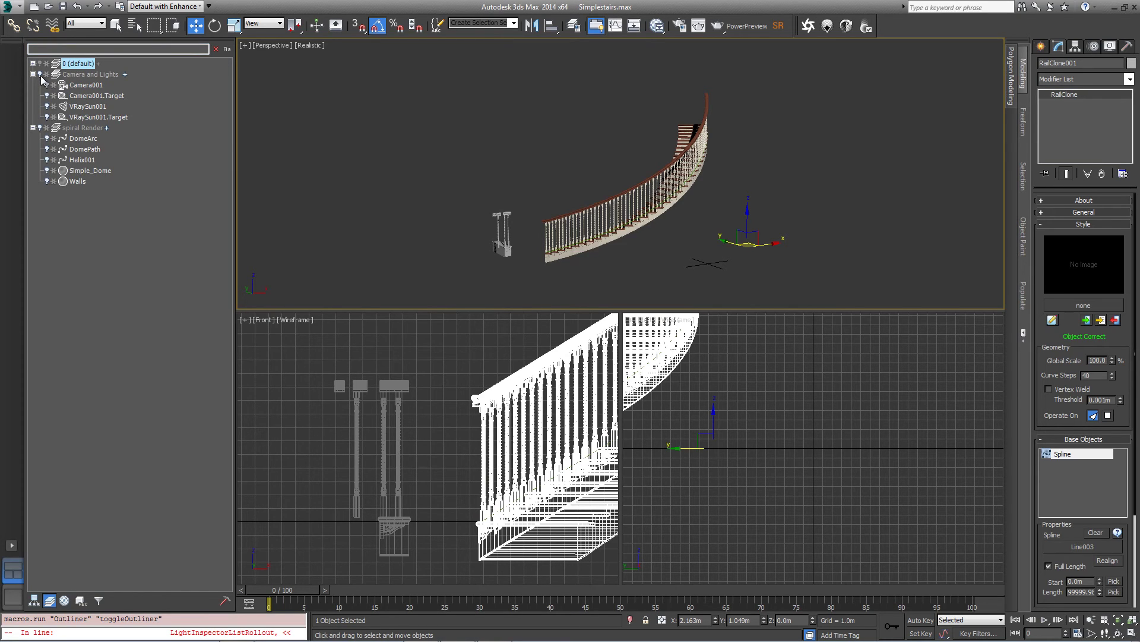
left_click(39, 128)
scroll(935, 253, "up", 5)
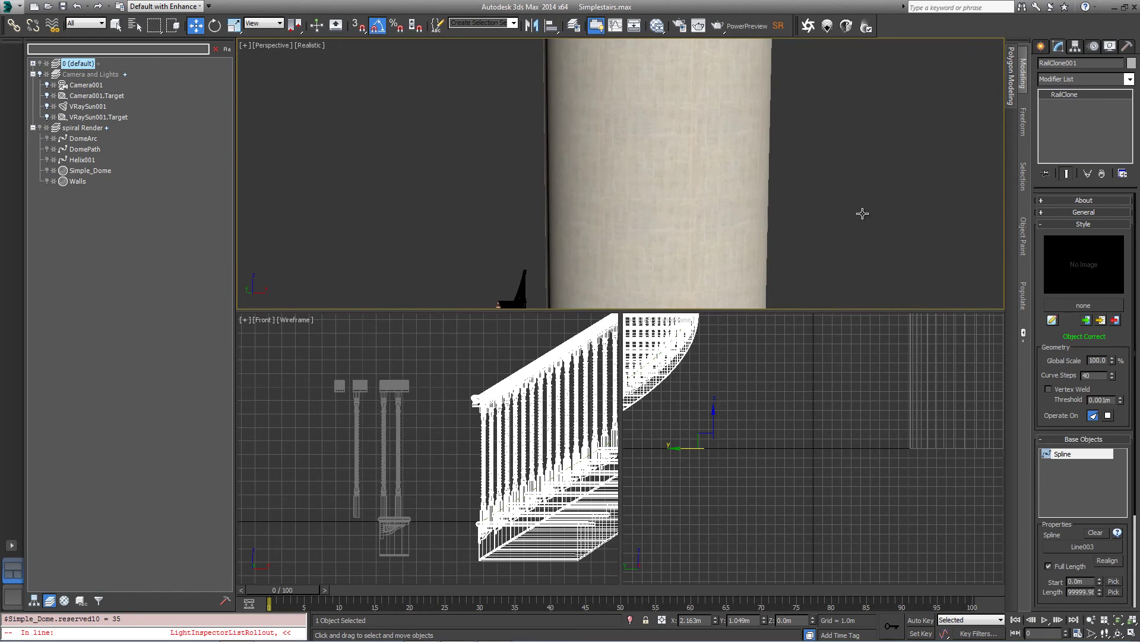
- Replace the RailClone object's base spline with Helix001, picking the helix in a wireframe perspective view
scroll(1068, 443, "down", 2)
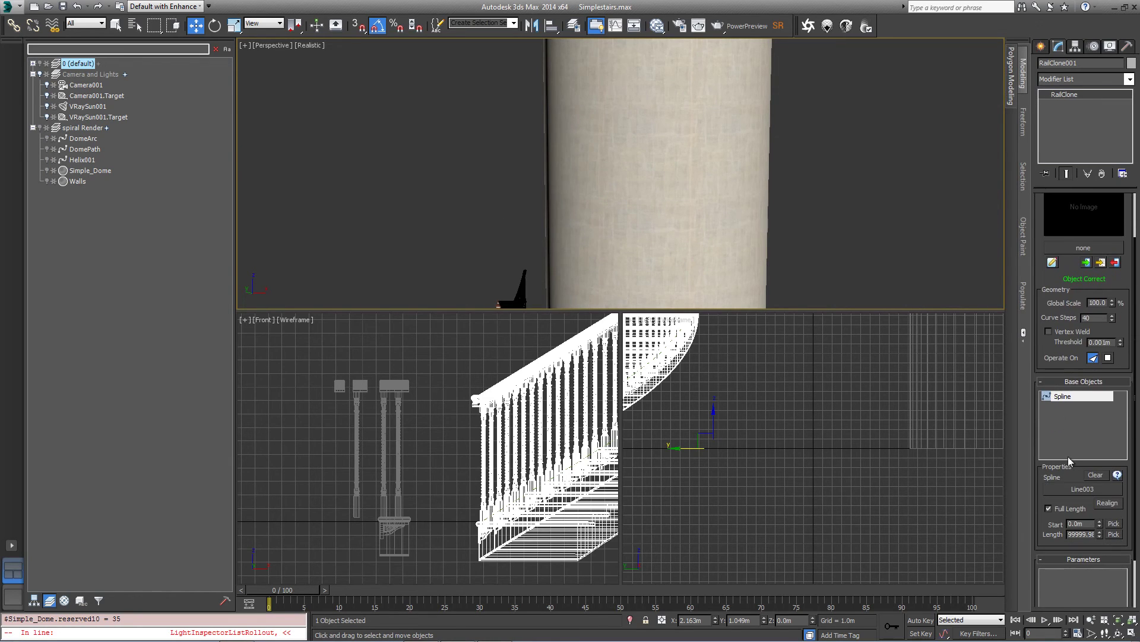
left_click(1064, 495)
key("F3")
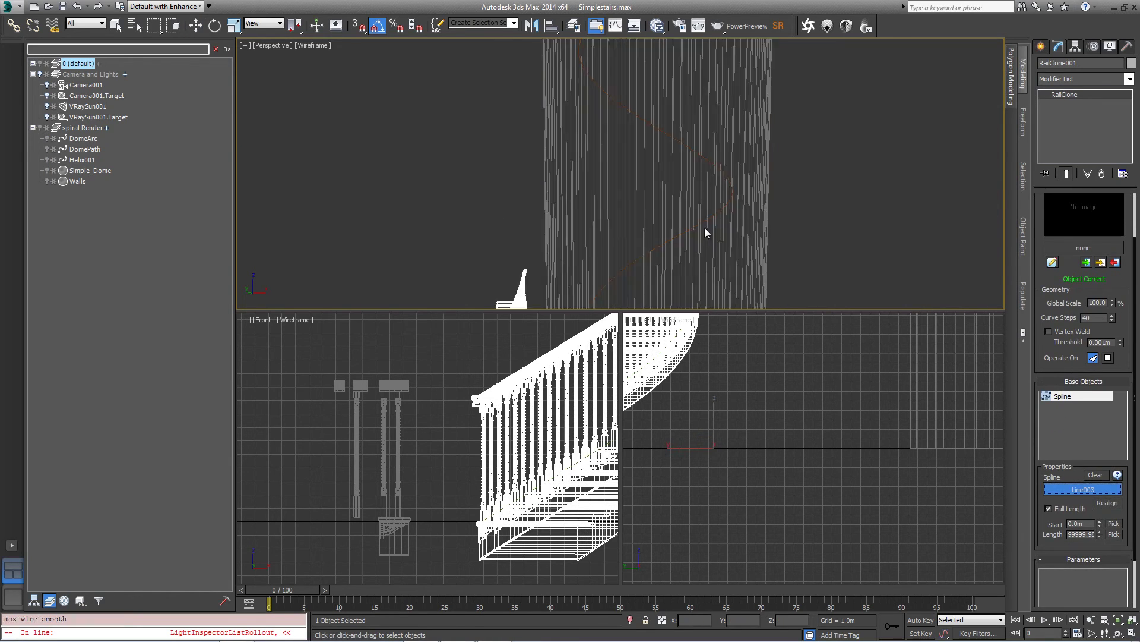
left_click(700, 221)
key("w")
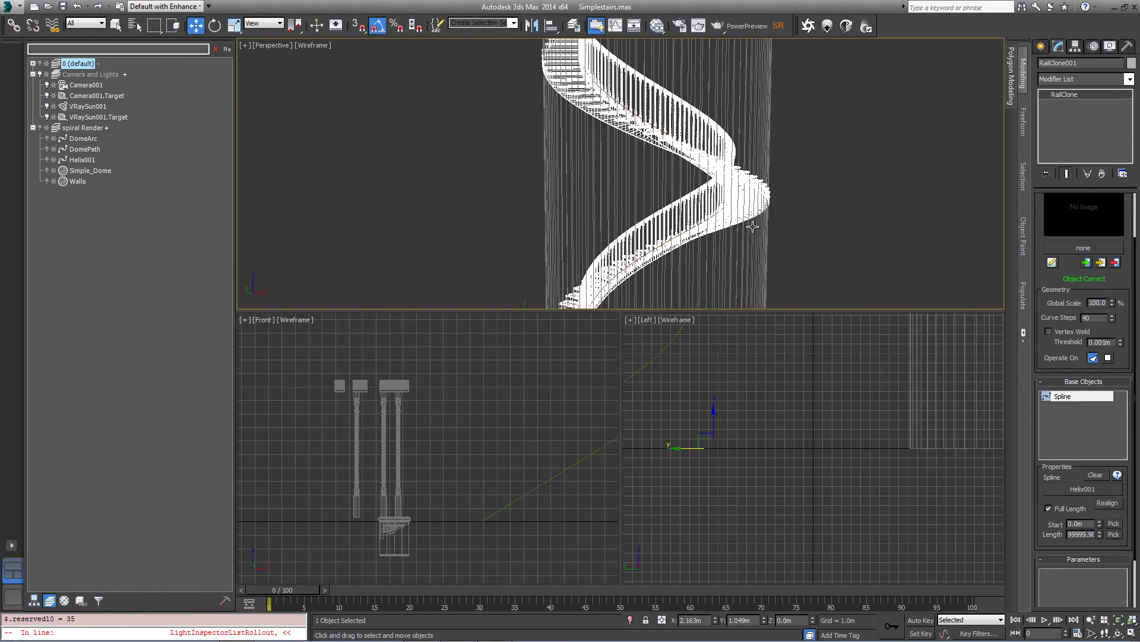
- Show the spiral staircase through Camera001 with the safe frame turned on
key("c")
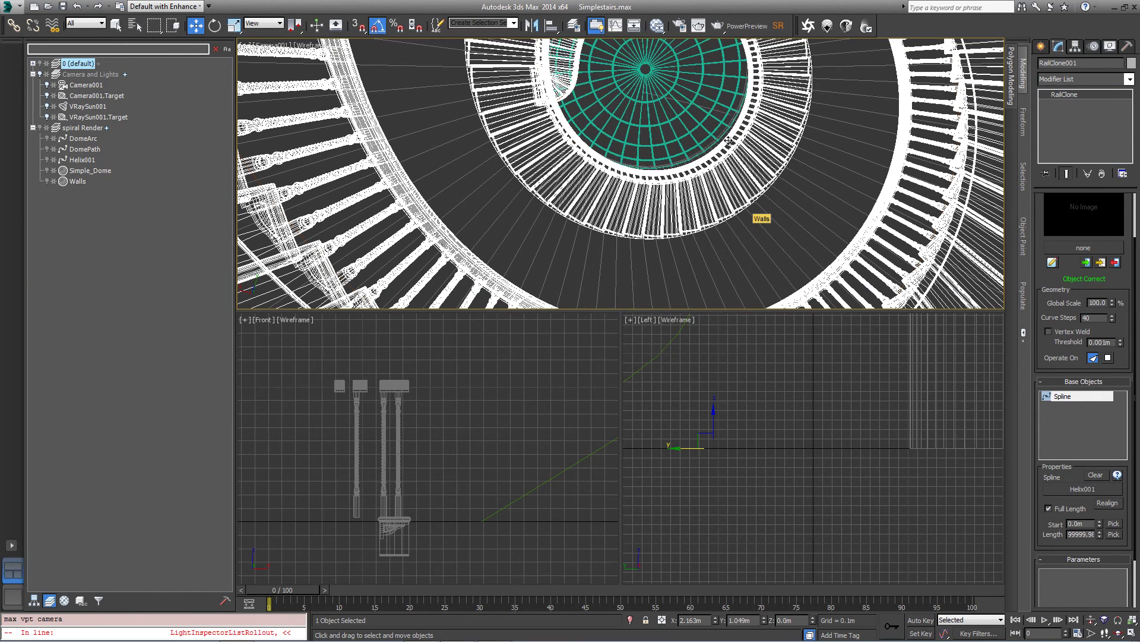
key("shift+f")
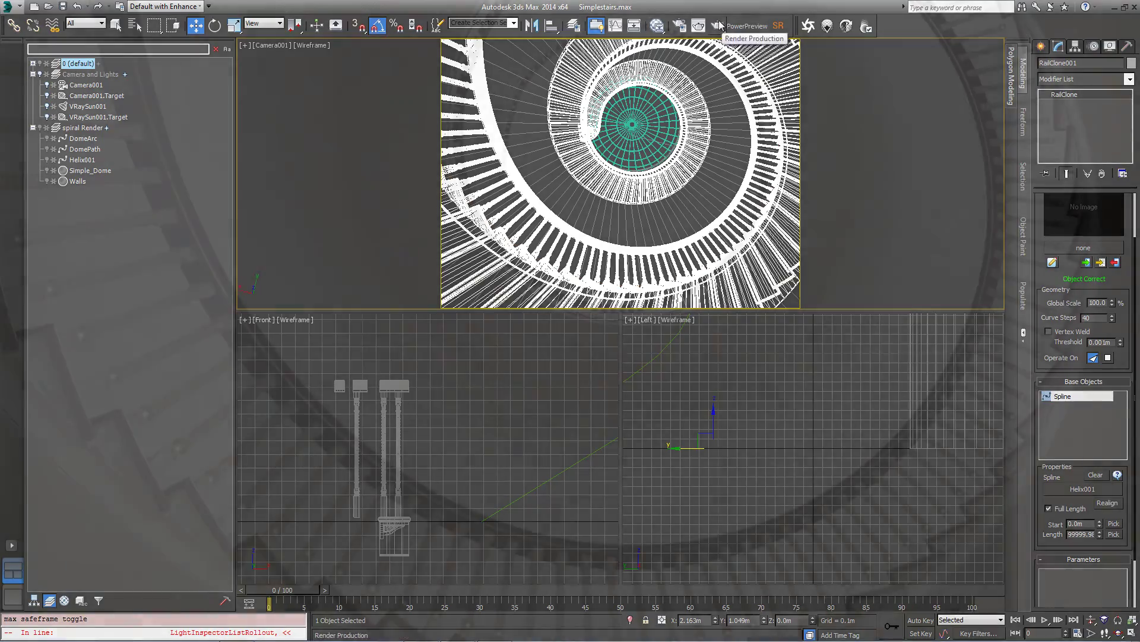